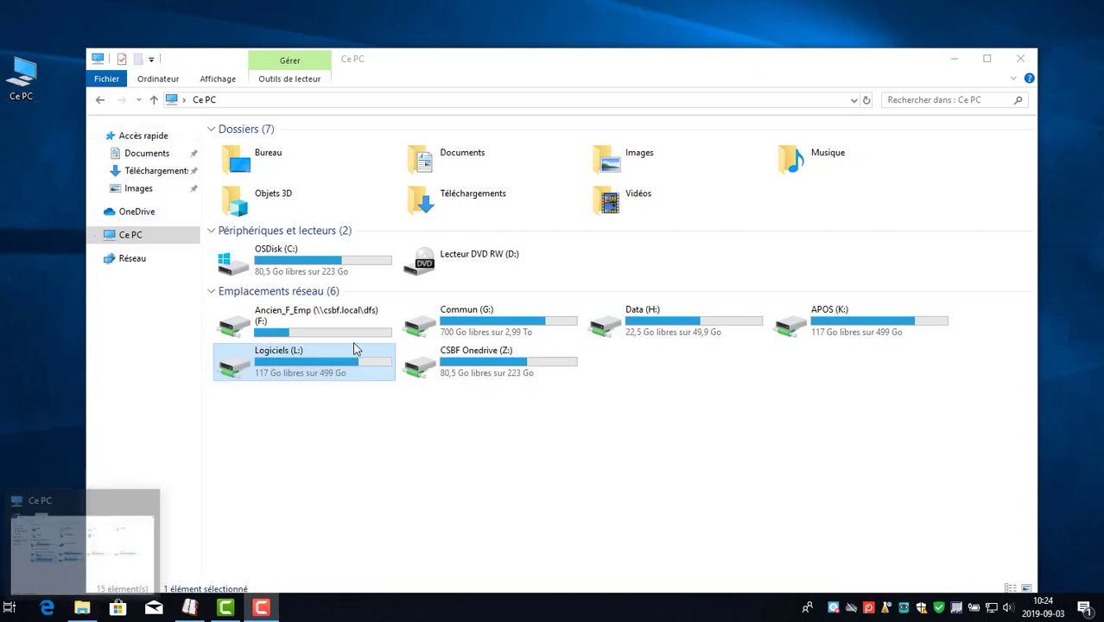
Open the DESI > HoraireEnsOffice365 folder on the Logiciels (L:) drive and switch to the Horaire pour Office365 application.
double_click(278, 363)
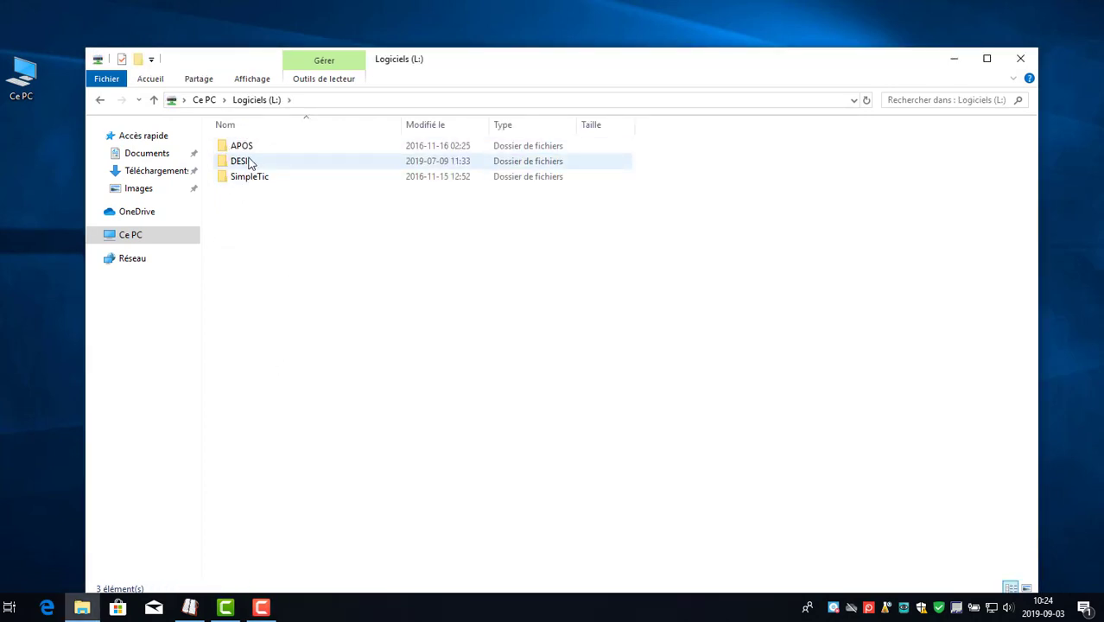
double_click(240, 163)
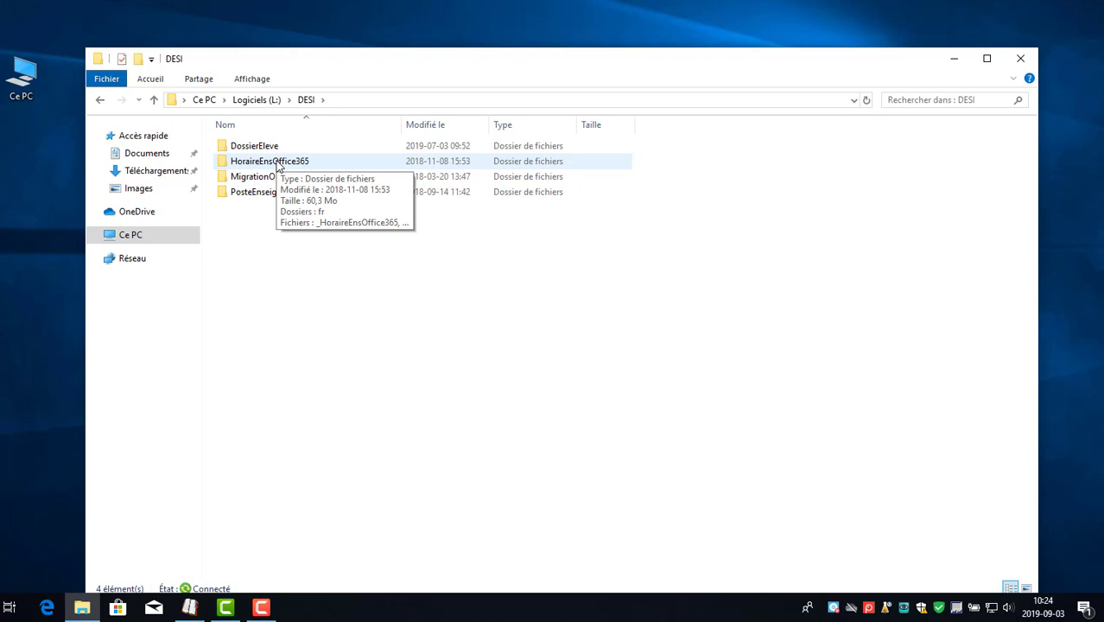
double_click(278, 164)
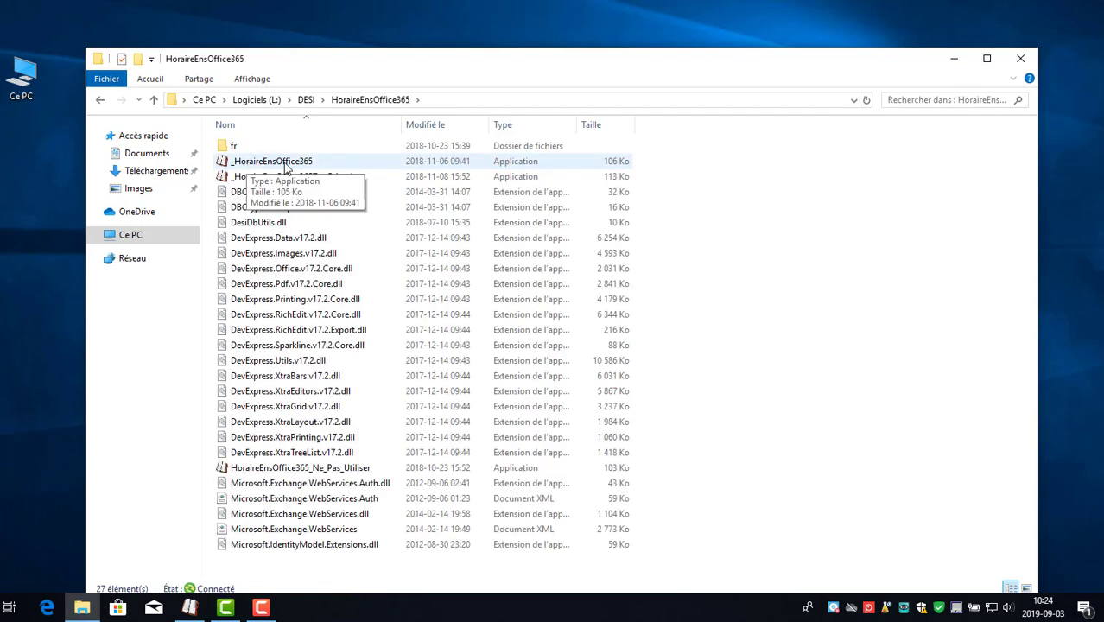
click(192, 609)
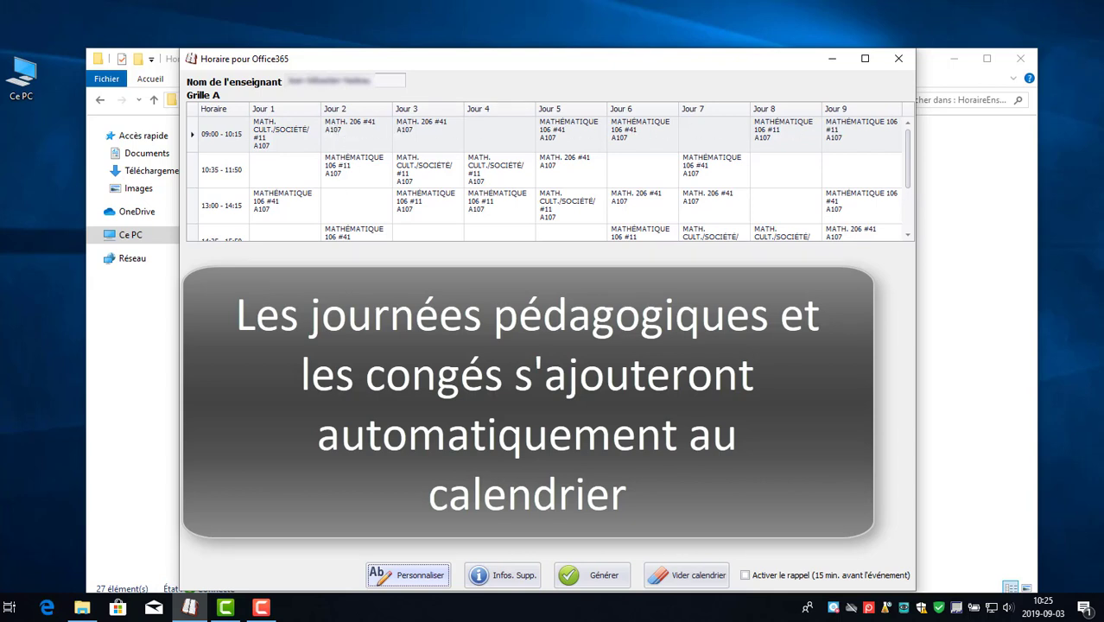
Customize the subject names by renaming MATH. CULT./SOCIÉTÉ/ to MATH. CST 4, and return to the schedule.
click(407, 575)
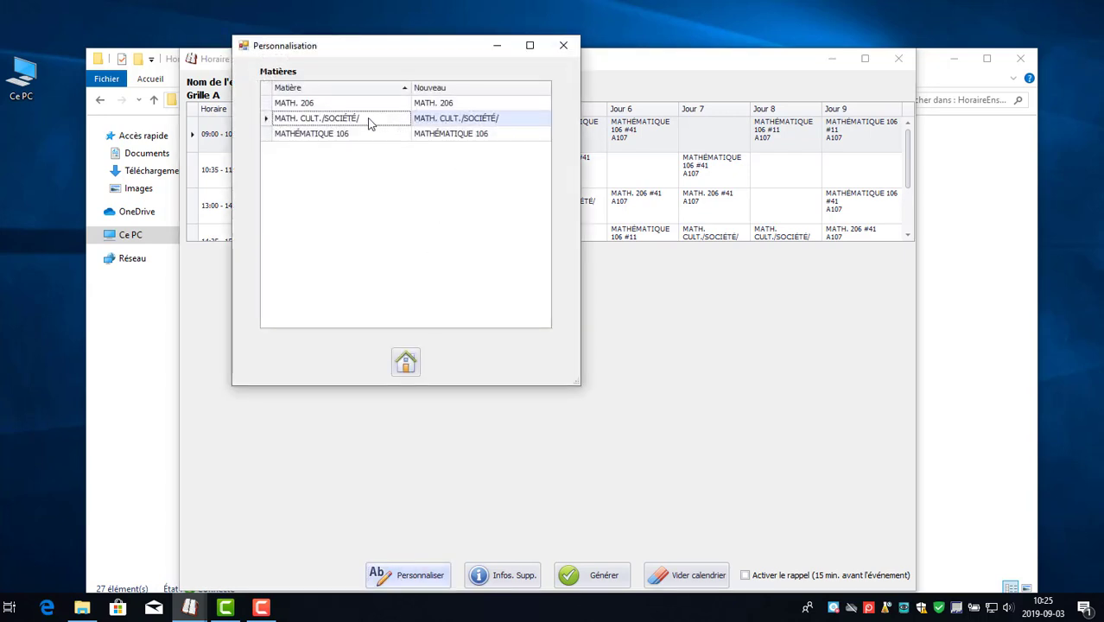
click(454, 108)
click(508, 123)
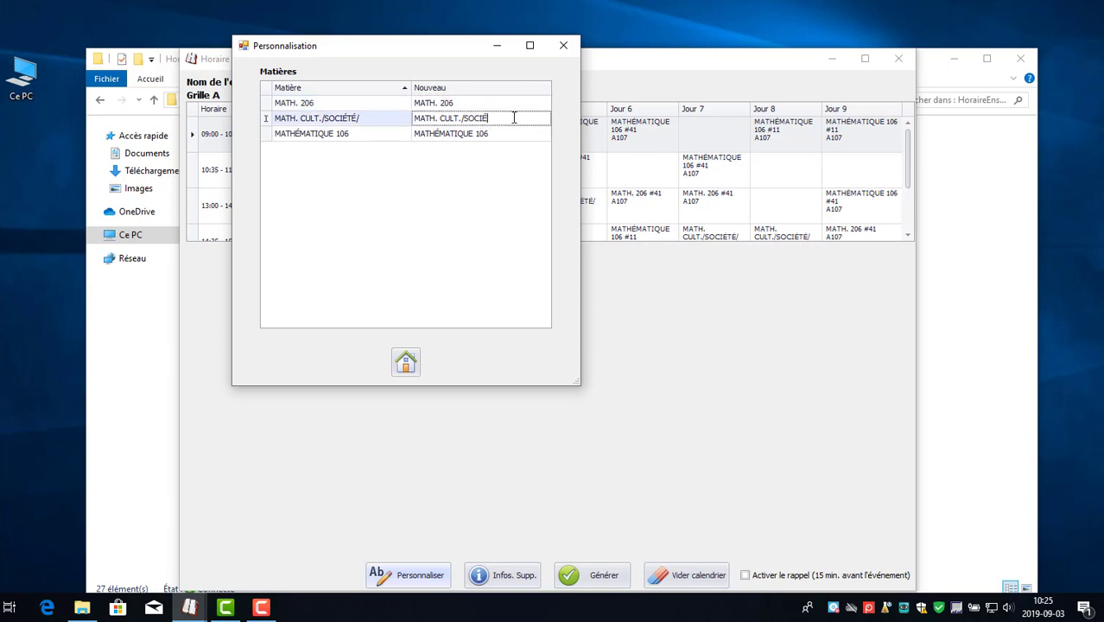
key(BackSpace)
key(BackSpace)
key(BackSpace)
key(BackSpace)
key(BackSpace)
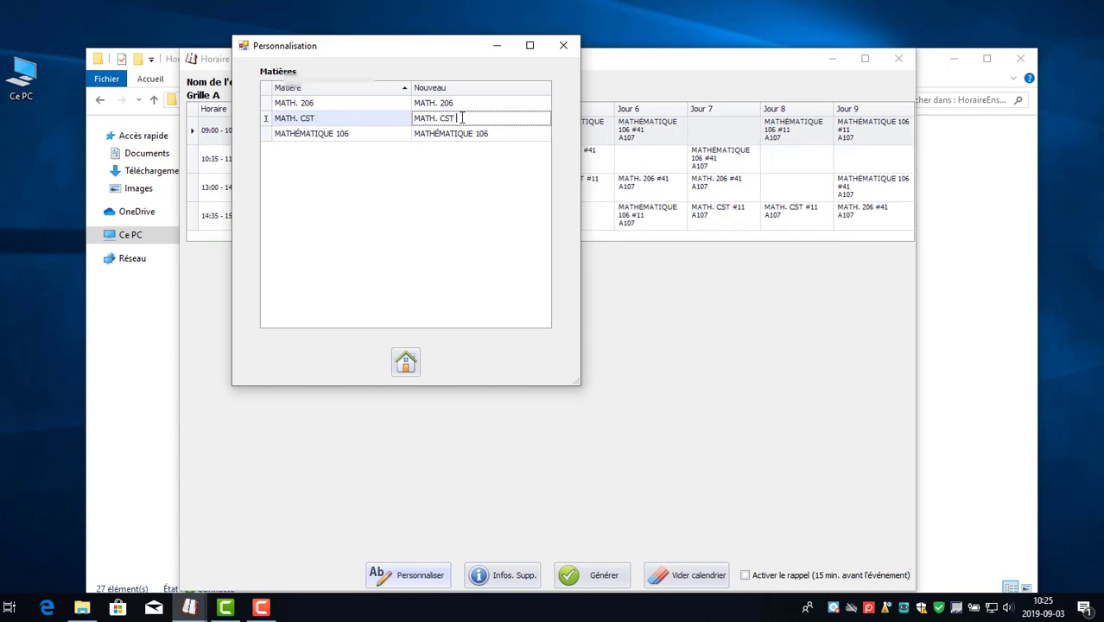
click(406, 362)
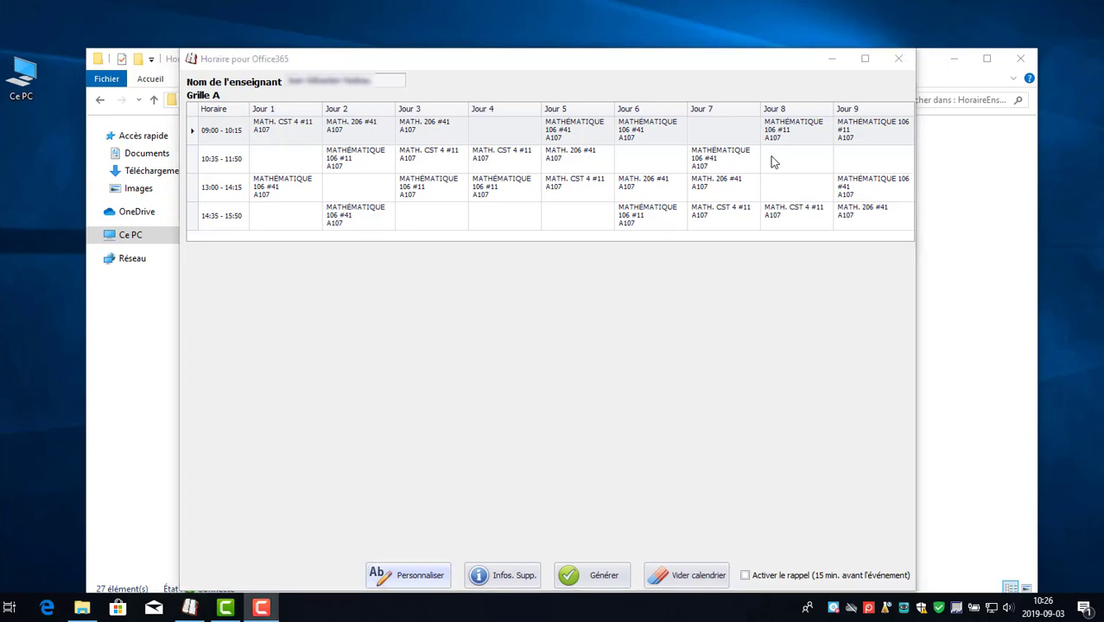
Add an Enseignement ressource event on cycle day 1, 10:35 to 11:50, with room "-", effective 2019-09-03 to 2019-09-04.
click(504, 576)
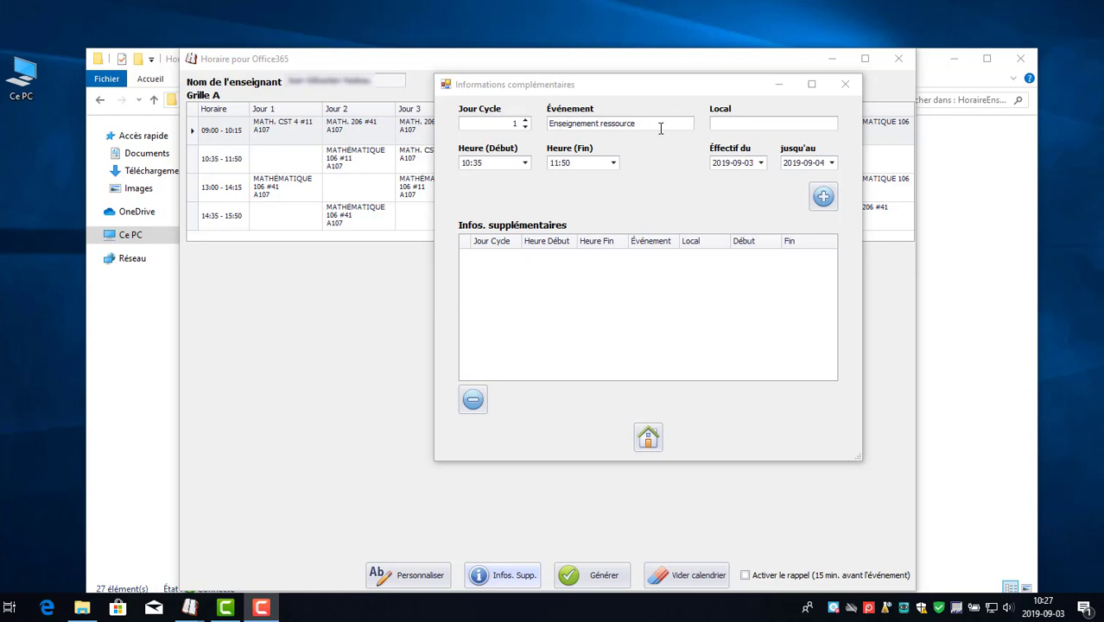
click(825, 198)
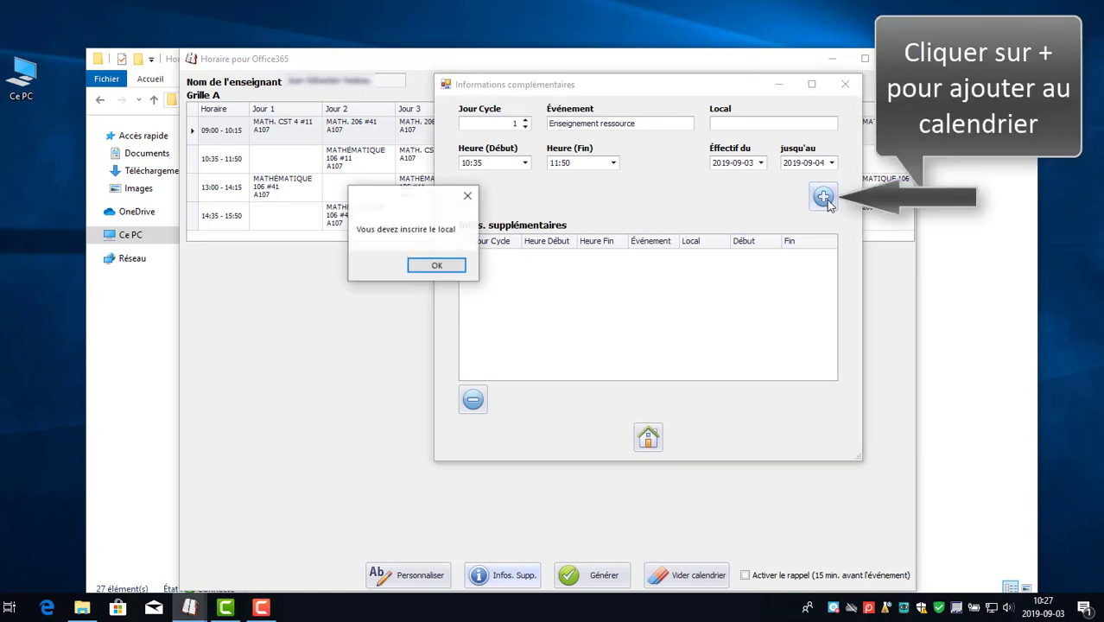
click(434, 264)
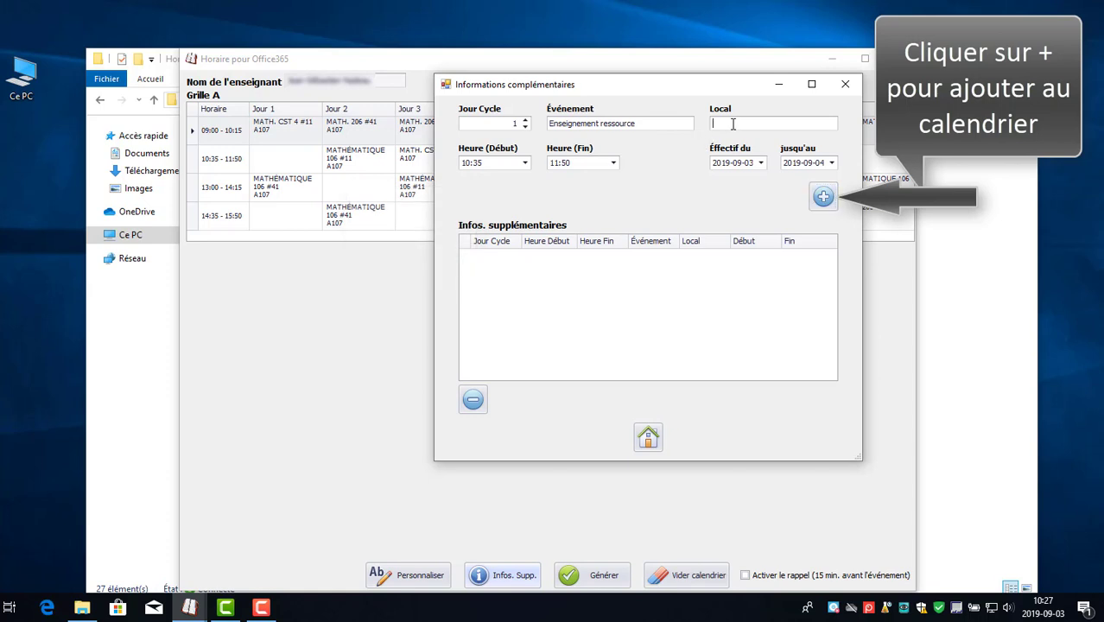
click(823, 198)
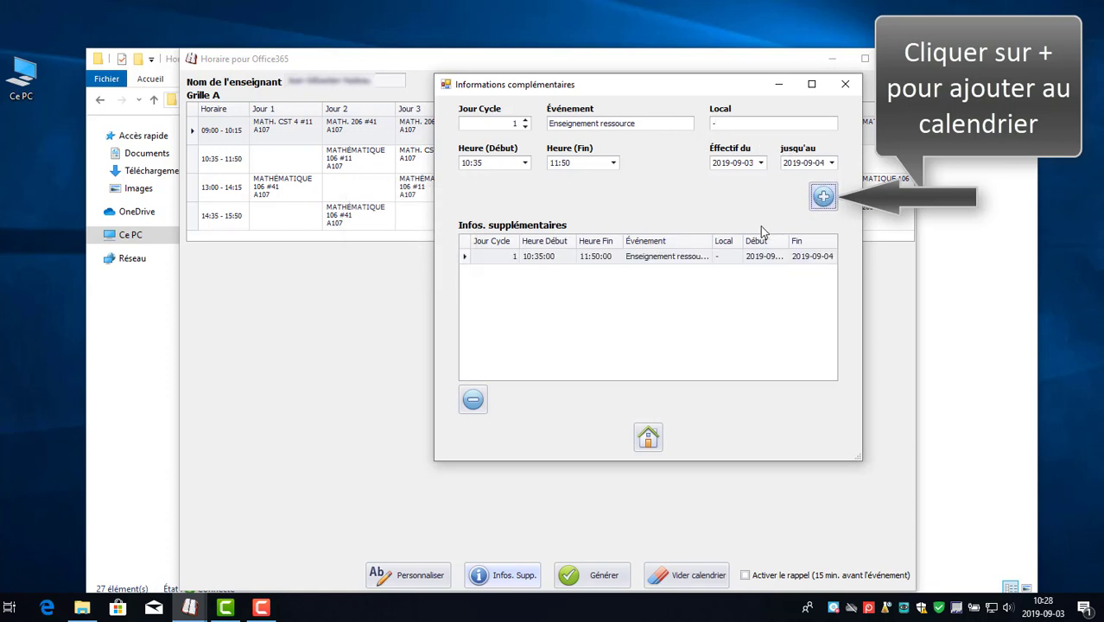
Add the same Enseignement ressource event on cycle day 8, 10:35 to 11:50.
click(525, 123)
click(525, 123)
click(824, 198)
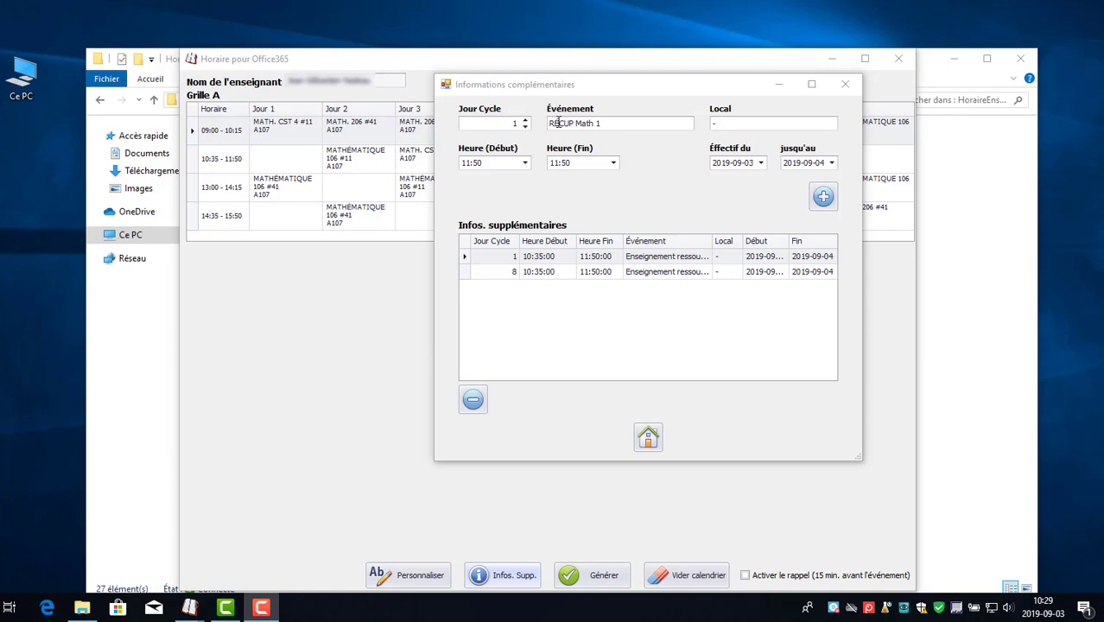
Add a RÉCUP Math 1 event on cycle day 1 from 11:50 to 13:00 with room "-".
double_click(601, 164)
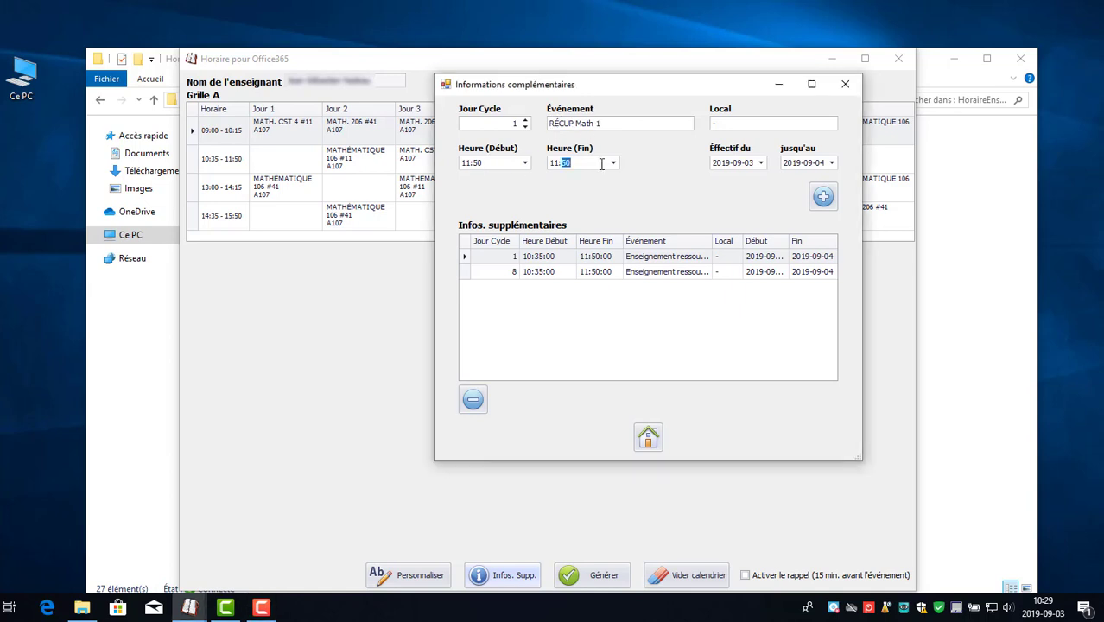
text(13:00)
click(823, 197)
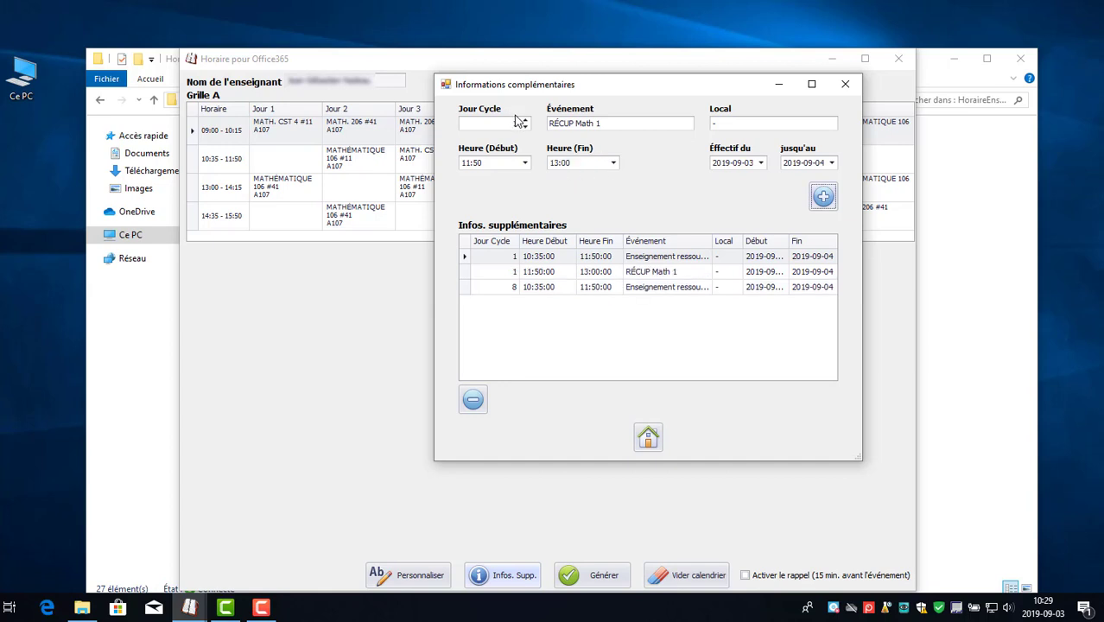
Add RÉCUP Math 2 on cycle day 4 and RÉCUP Math 4 on cycle day 9, both 11:50 to 13:00.
click(525, 120)
click(524, 120)
click(524, 120)
click(525, 120)
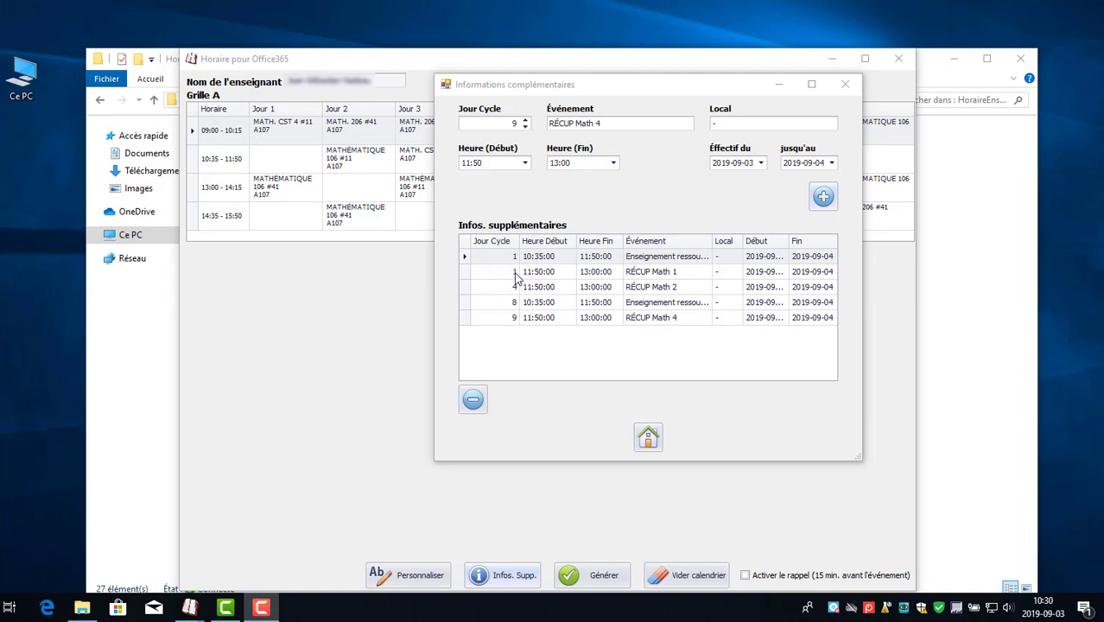
Delete the RÉCUP Math 1 entry from the supplementary events and confirm its removal.
click(513, 273)
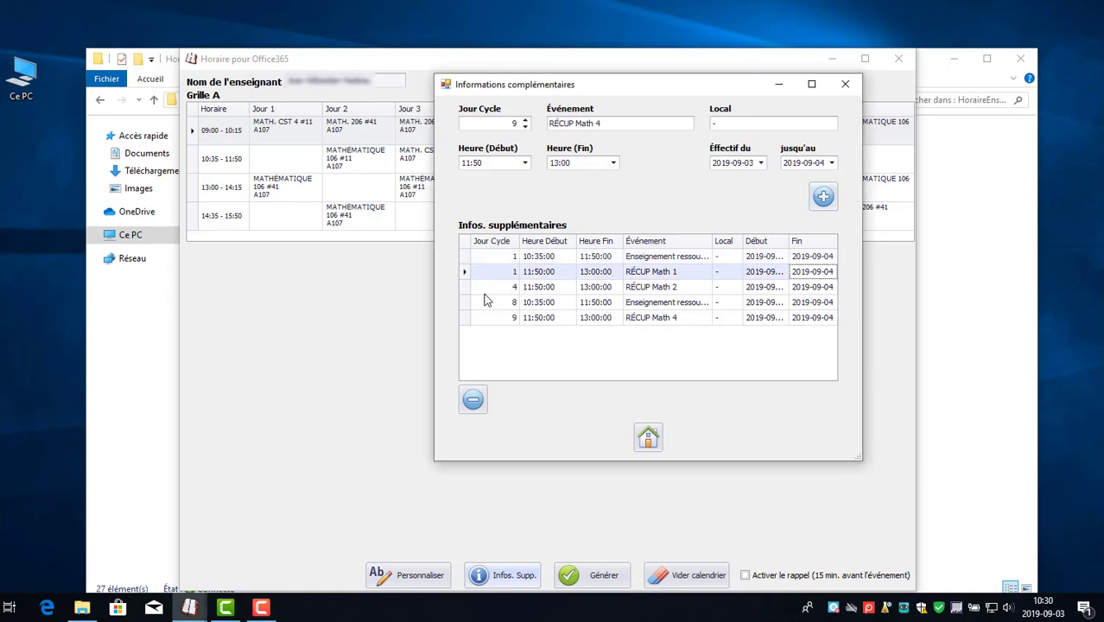
click(472, 400)
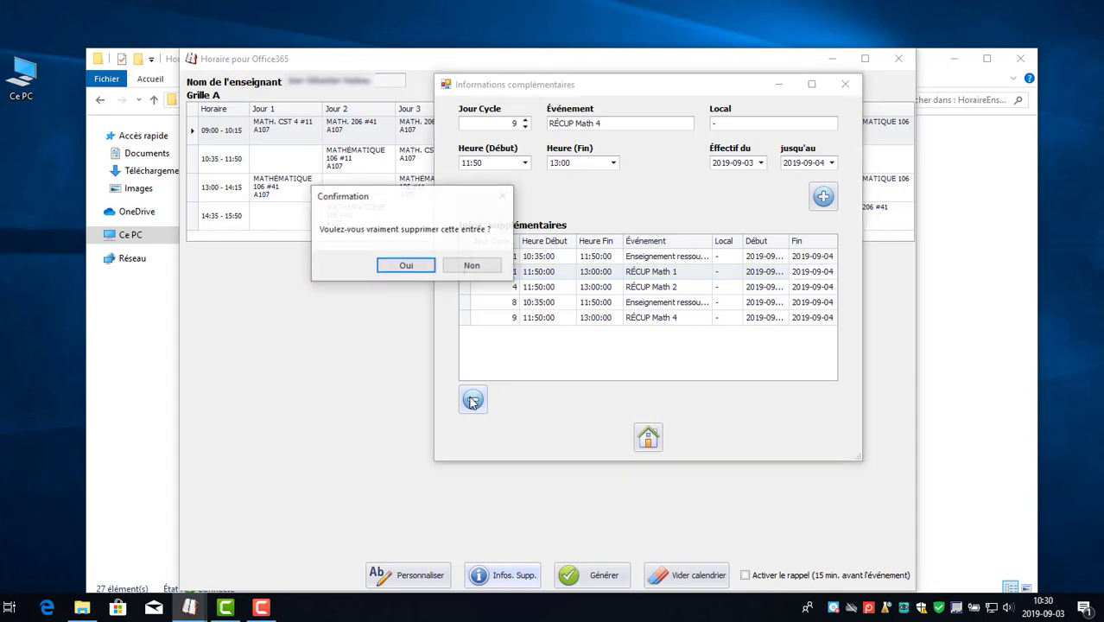
click(407, 267)
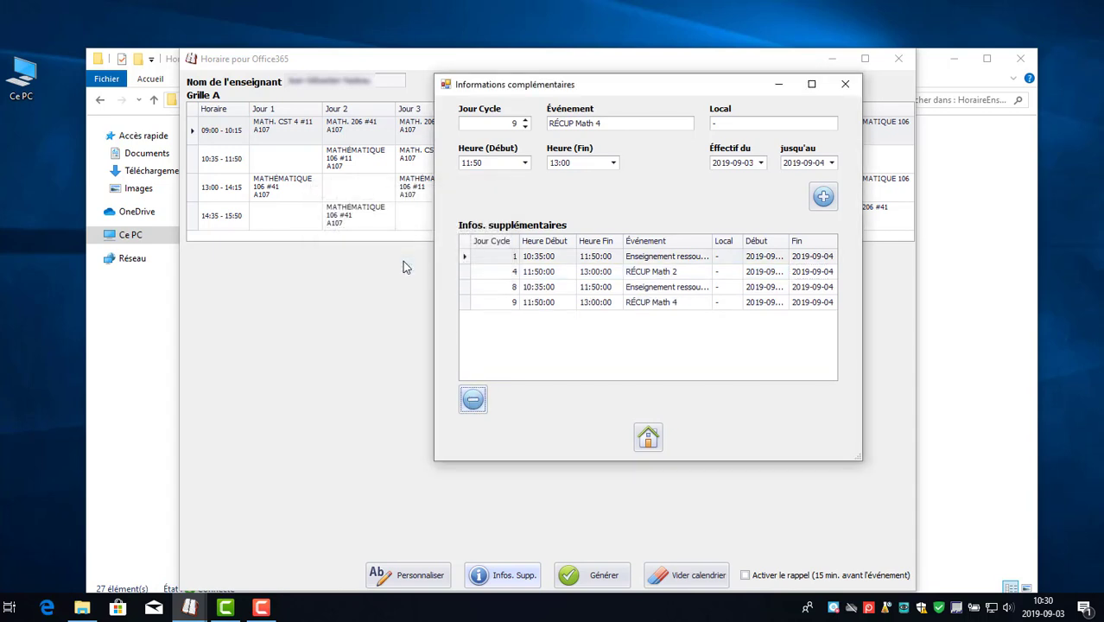
Add a RÉCUP Math 2 event on cycle day 6, 11:50 to 13:00, and return to the schedule.
double_click(525, 126)
click(822, 197)
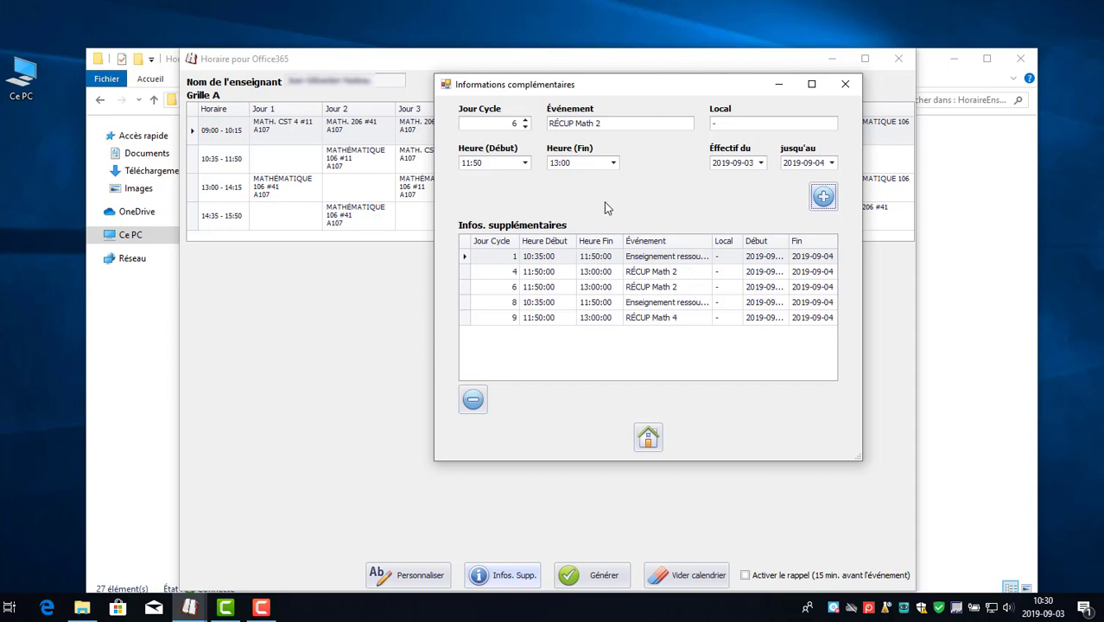
click(648, 438)
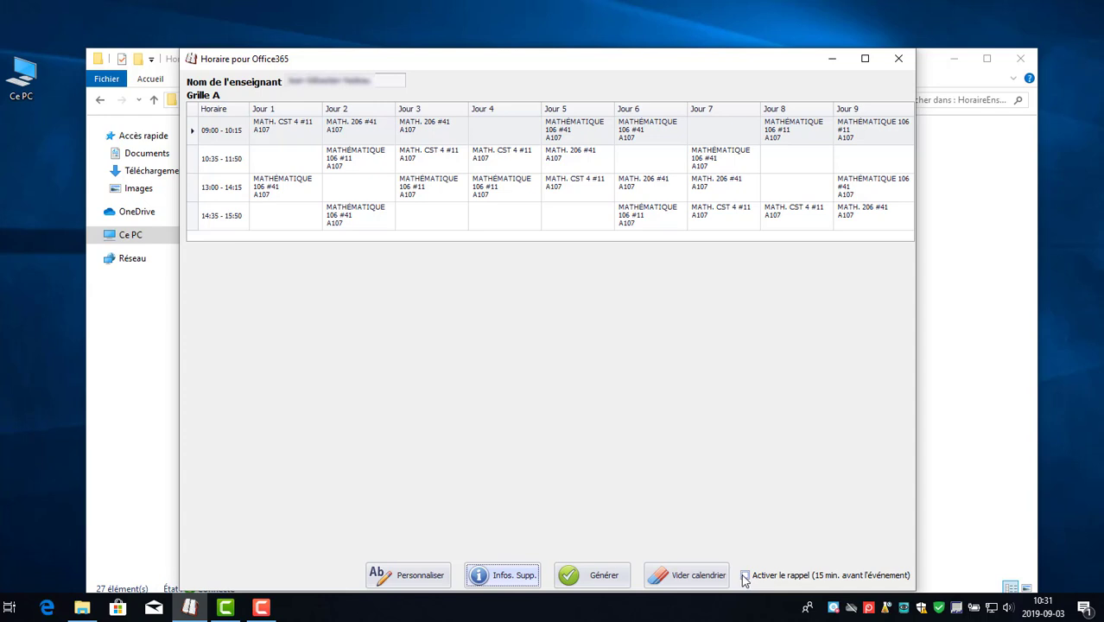
Generate the calendar from the schedule, authenticating with the account password.
click(581, 580)
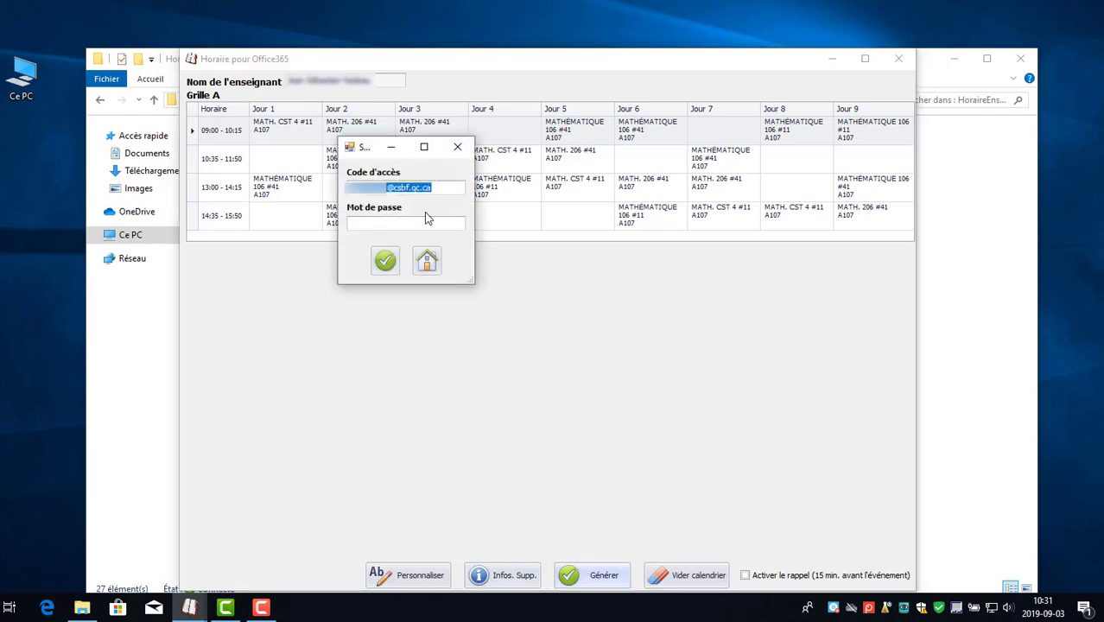
click(406, 222)
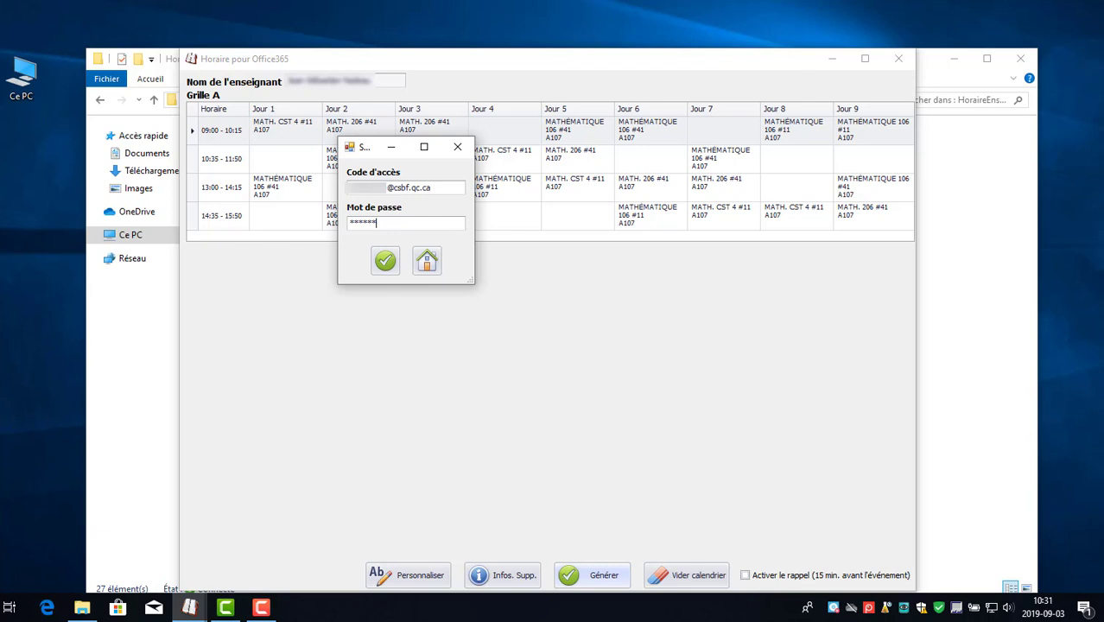
click(386, 263)
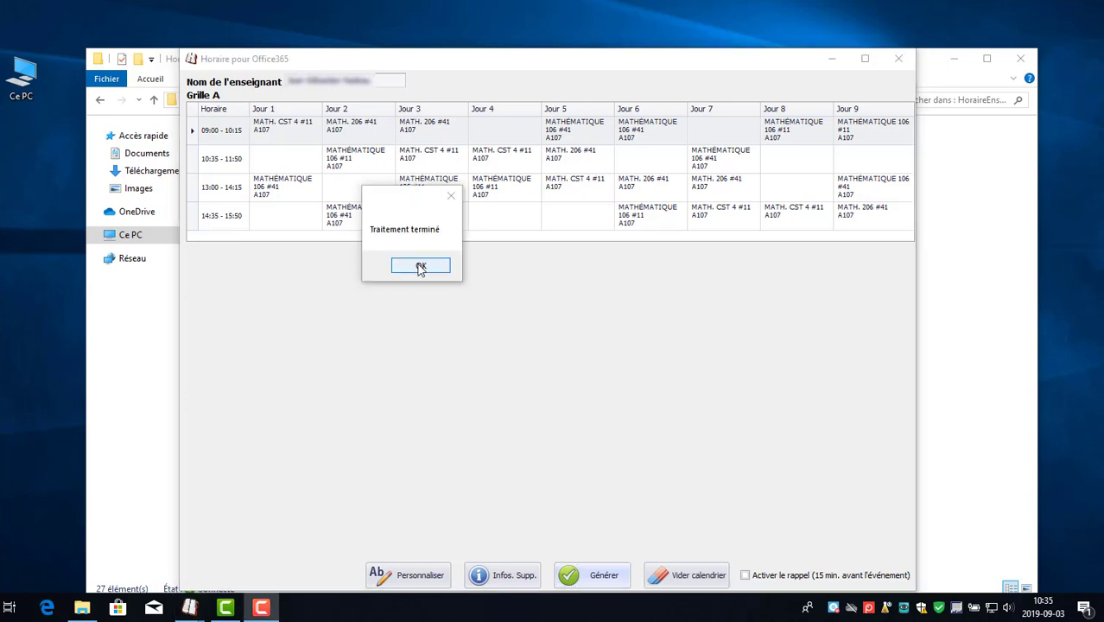
click(420, 269)
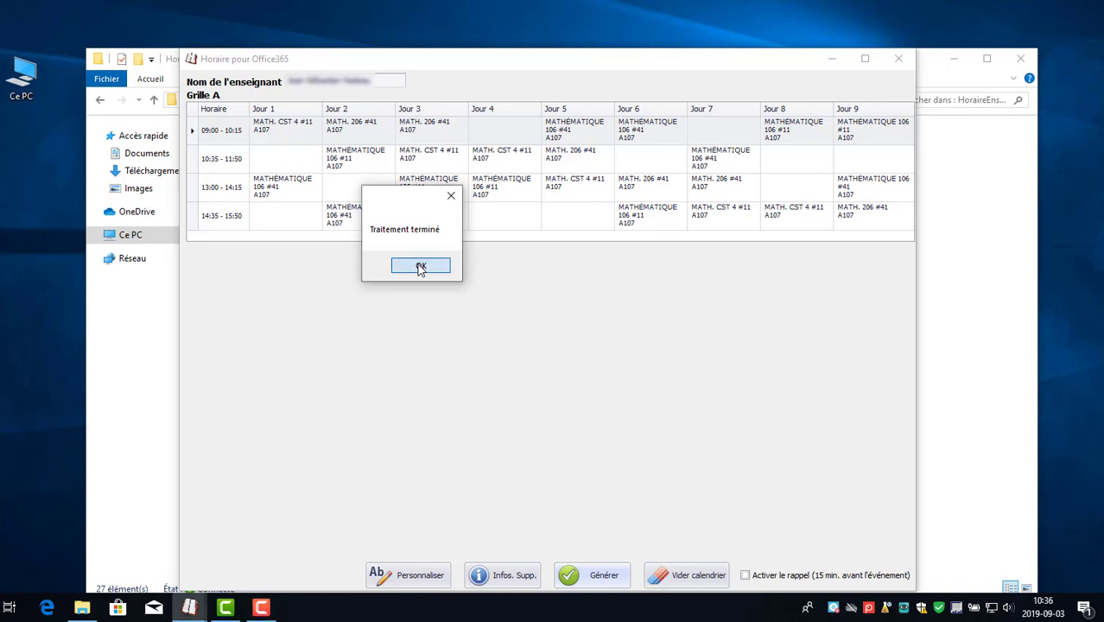
click(420, 267)
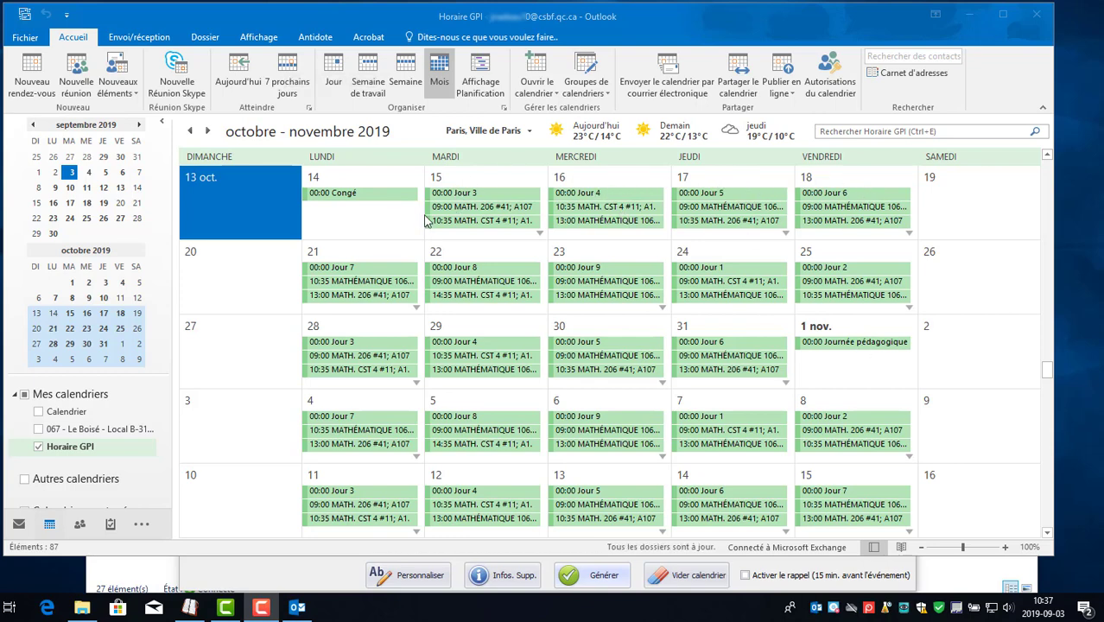
Try to clear the 15 October entries in Outlook's Horaire GPI calendar, and switch to the work-week view.
click(541, 236)
key(Delete)
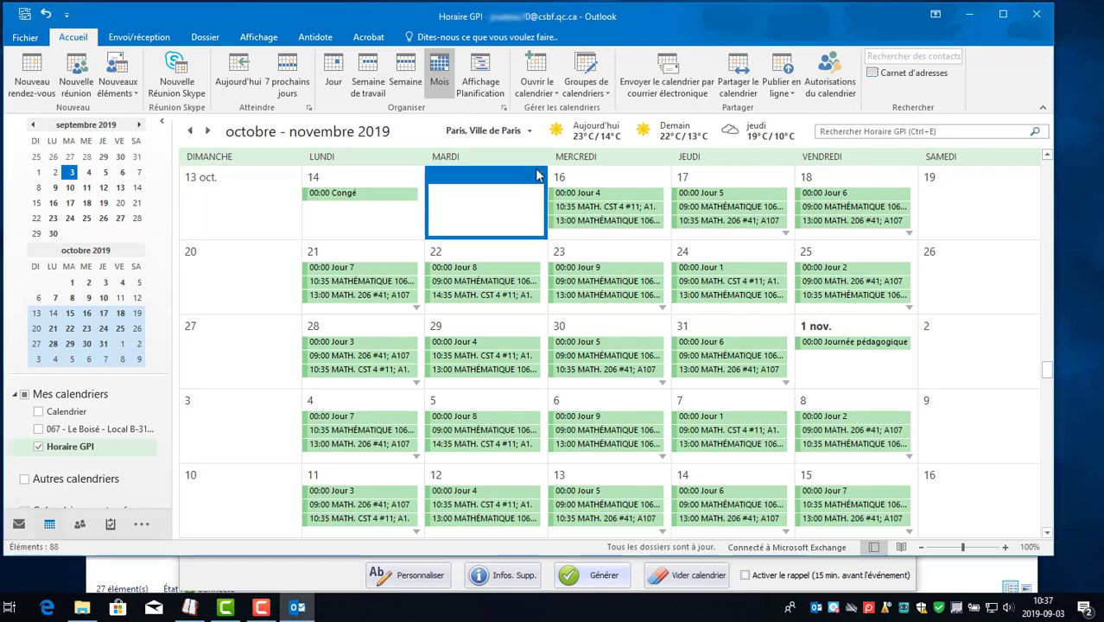
click(367, 74)
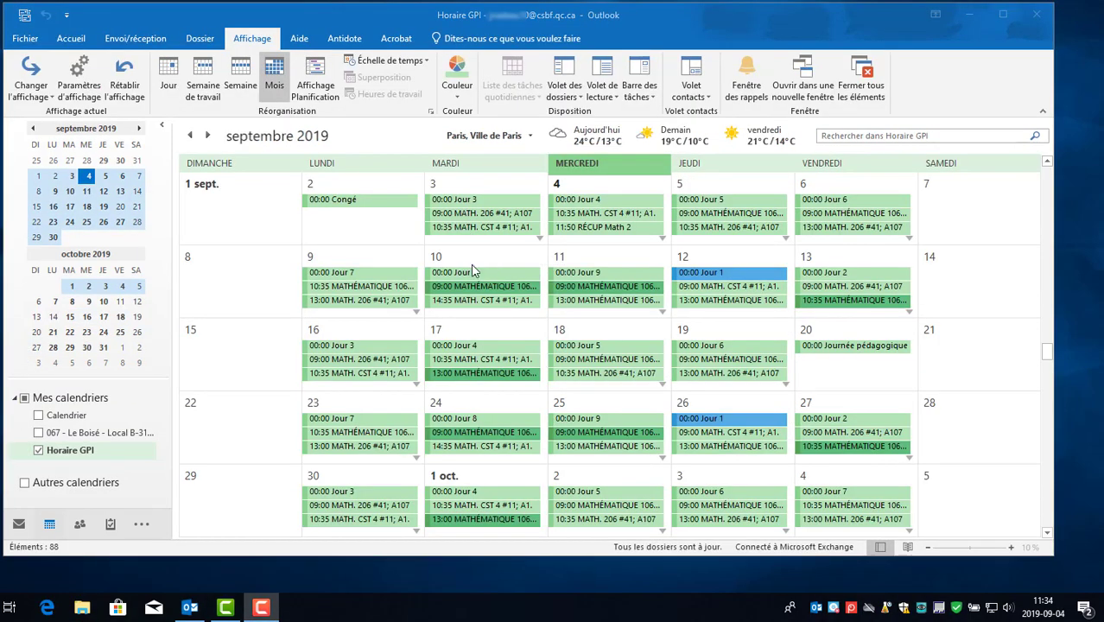
Open the 9 September 10:35 MATHÉMATIQUE 106 #41 appointment, go to its notes area, and save and close it.
click(321, 287)
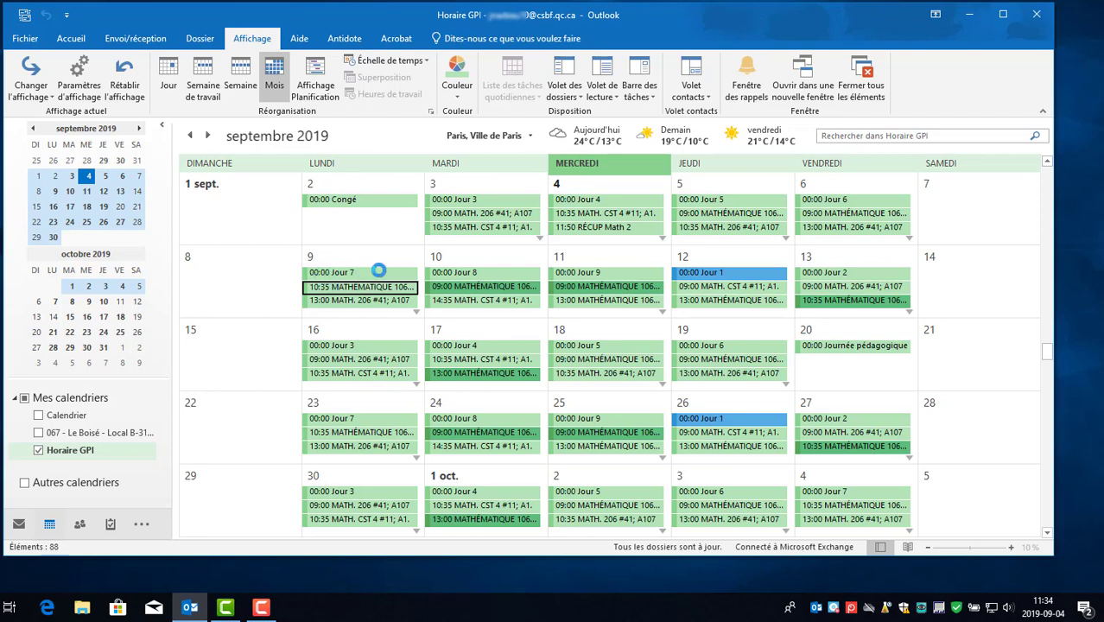
double_click(304, 199)
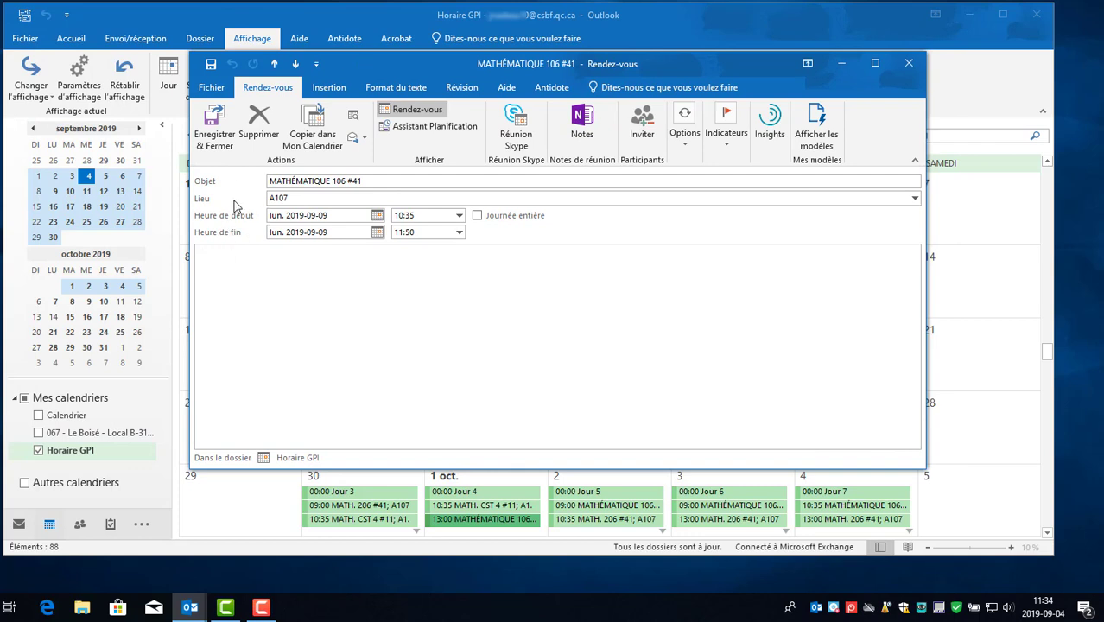
click(325, 302)
click(214, 126)
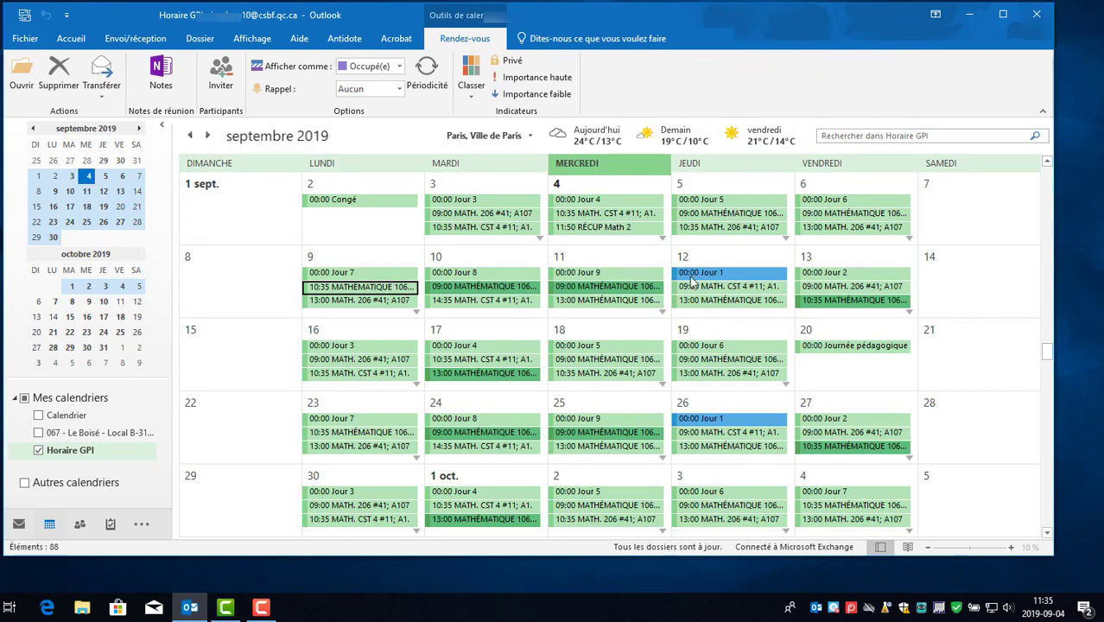
Change the Horaire GPI calendar display to the Liste view.
mouse_move(691, 281)
mouse_move(352, 203)
mouse_move(390, 294)
click(256, 40)
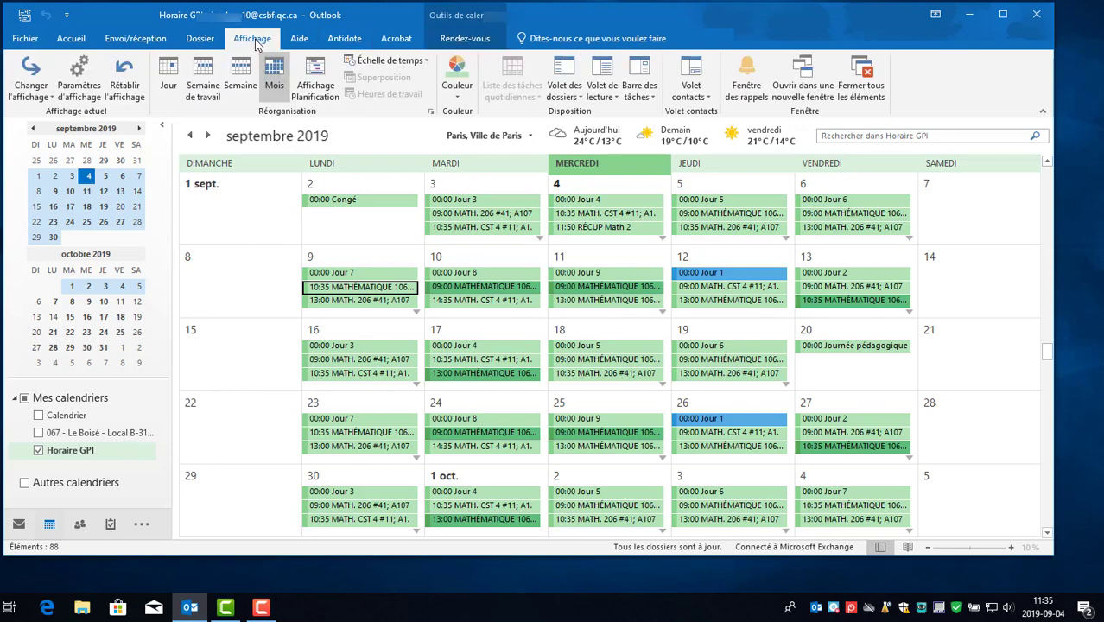
click(31, 98)
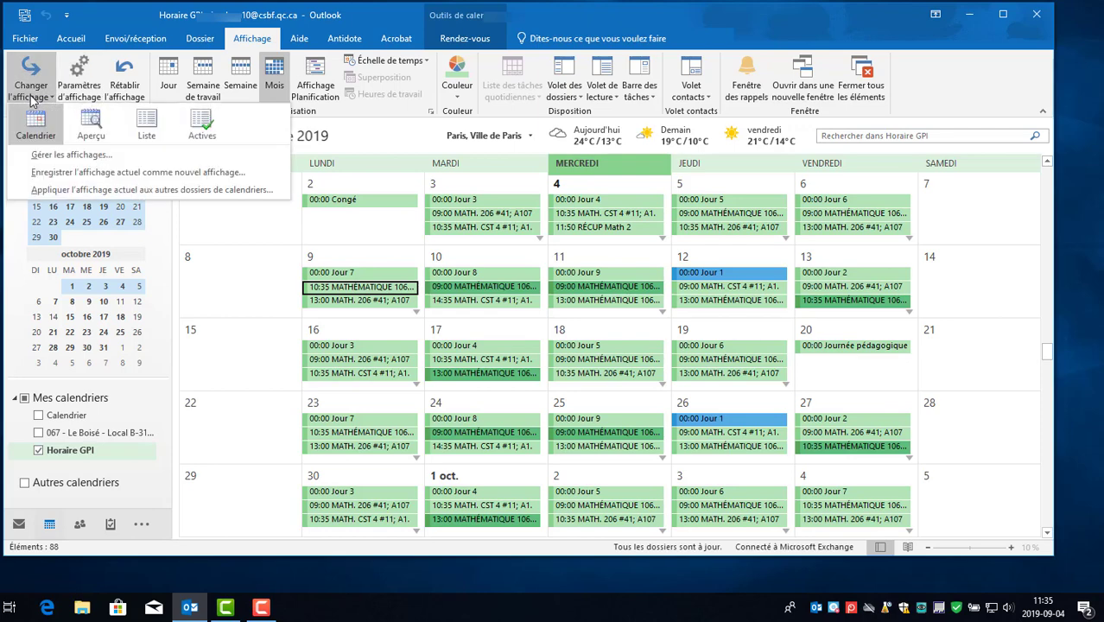
click(146, 127)
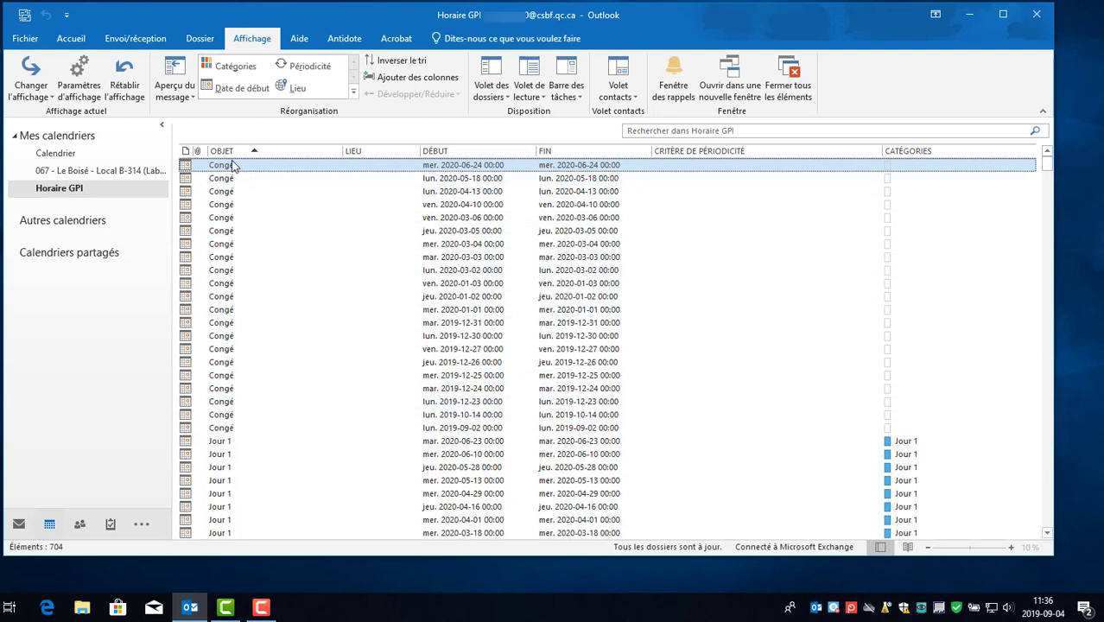
Classify all Congé entries under the red category, renaming that category Congés.
shift+click(224, 430)
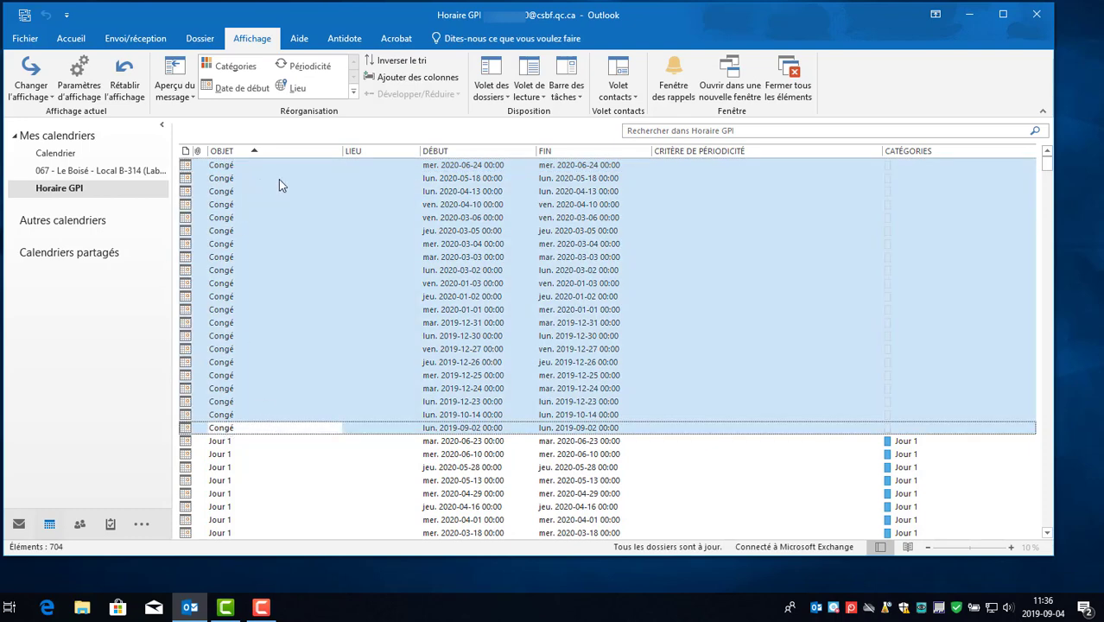
right_click(255, 228)
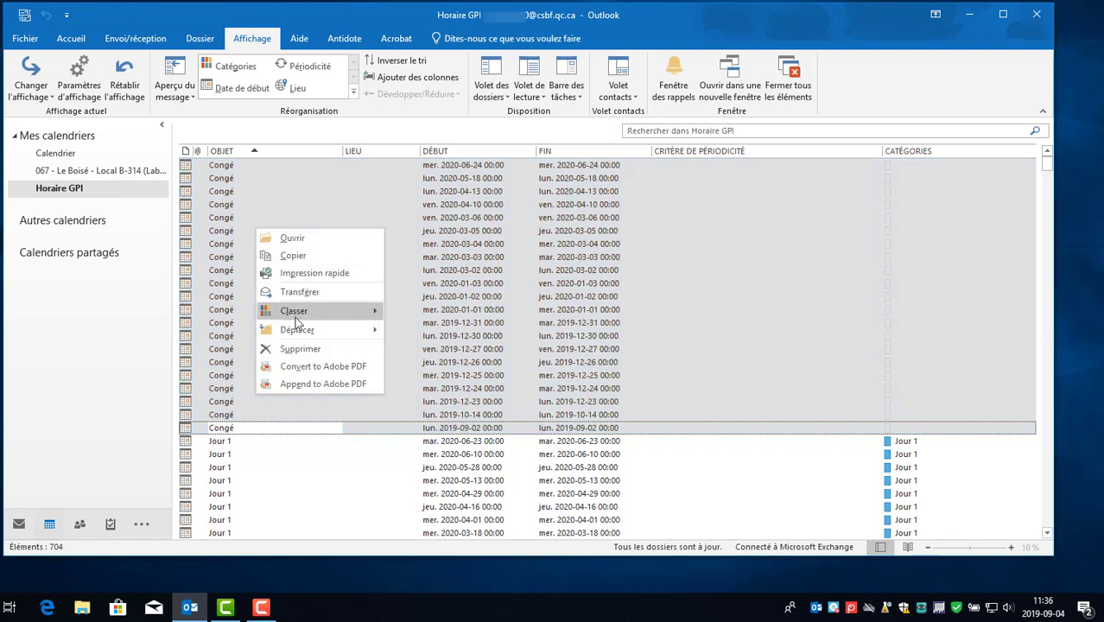
mouse_move(295, 316)
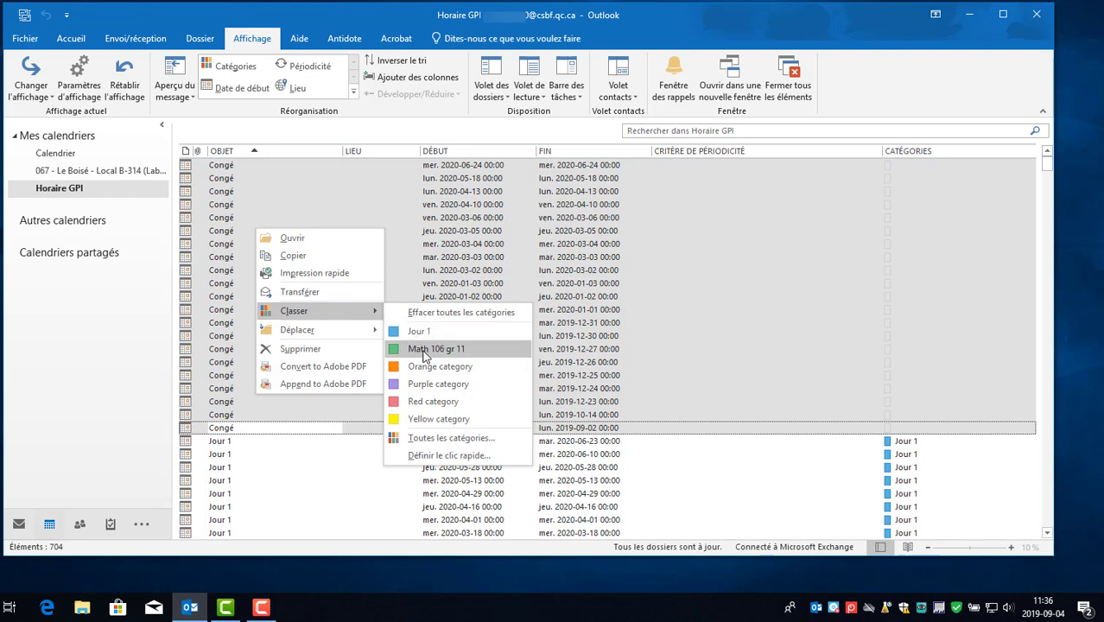
click(433, 402)
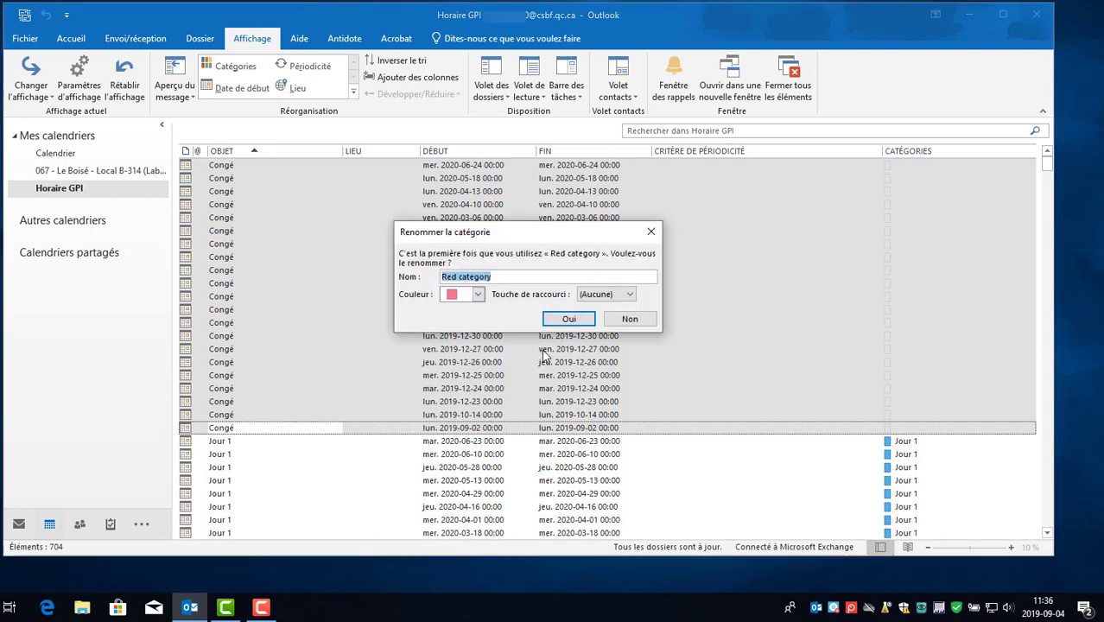
text(C)
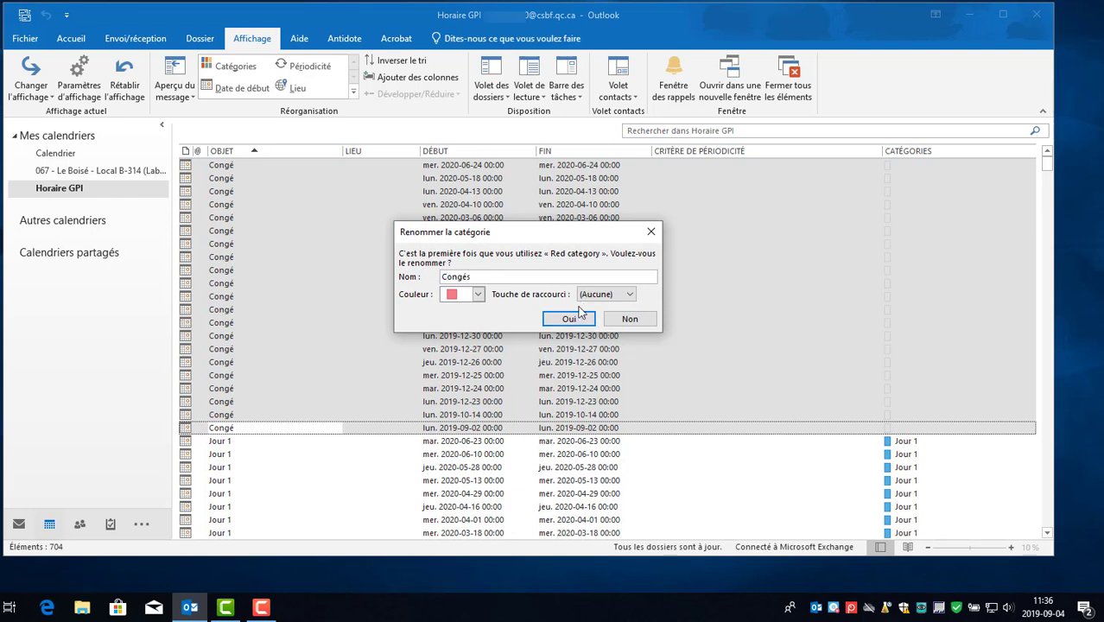
text(ongés)
click(478, 294)
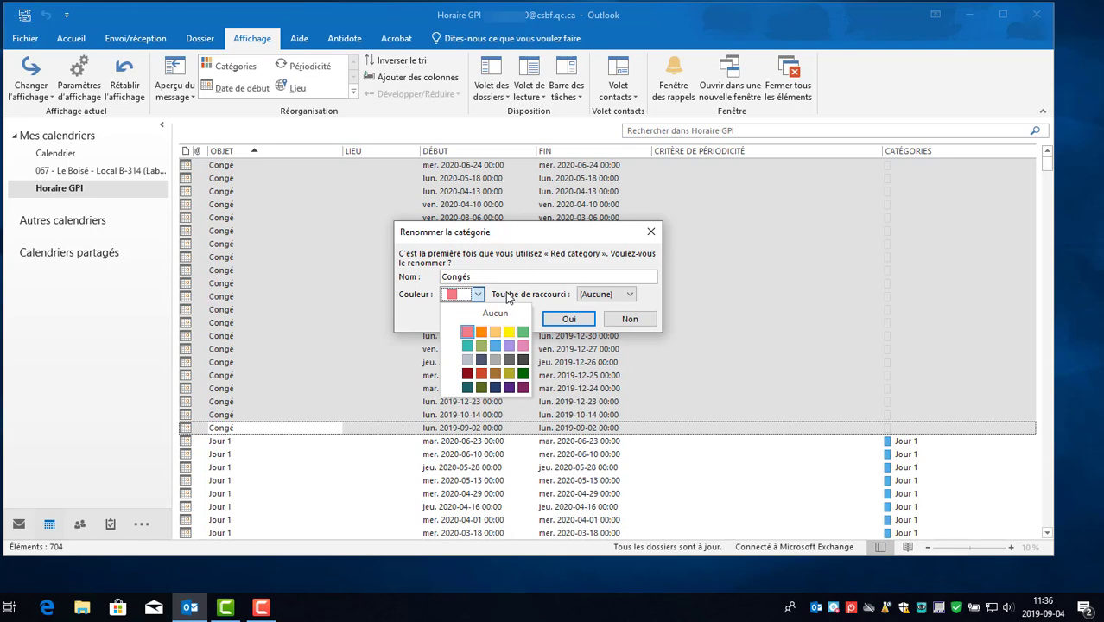
click(569, 318)
click(569, 317)
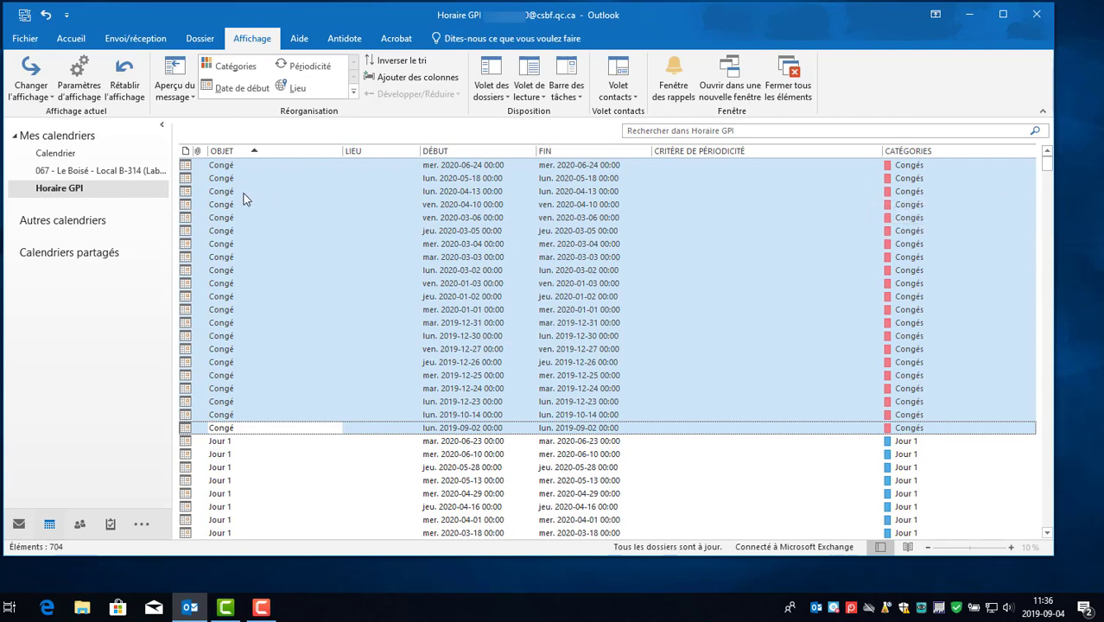
Check the Congé entries in the Calendrier view through December 2019, and return to the Liste view.
click(31, 84)
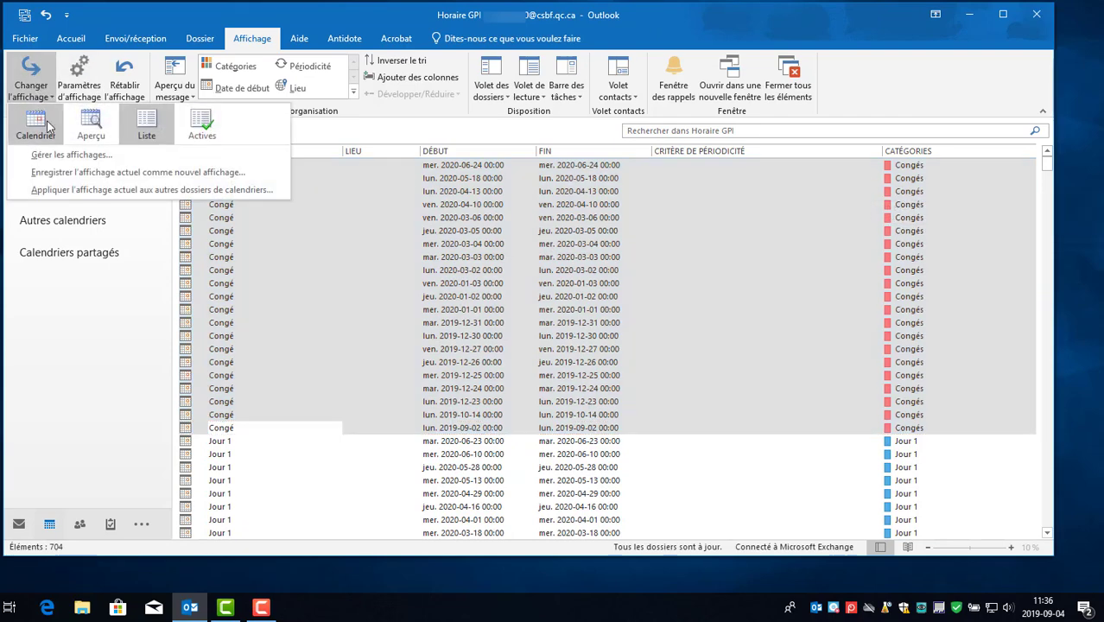
click(39, 134)
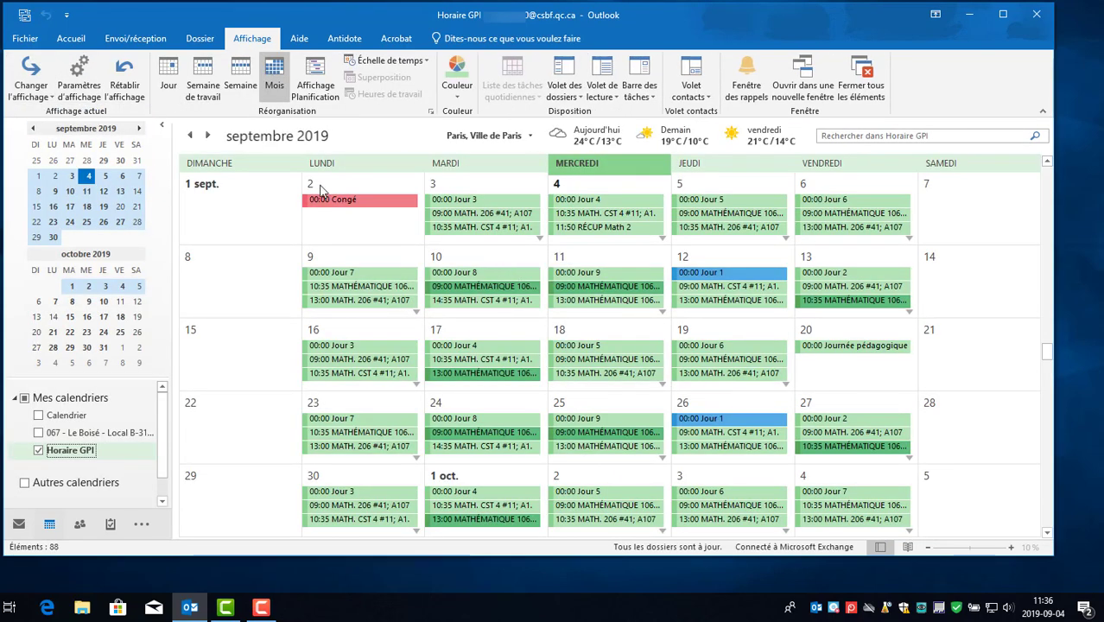
scroll(551, 298, down, 7)
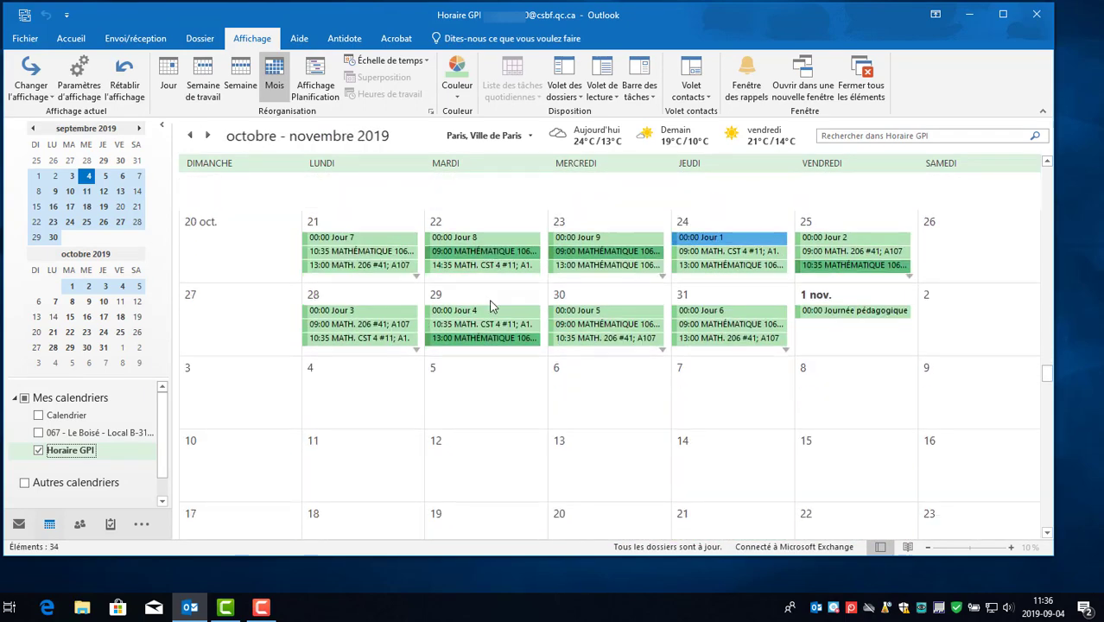
scroll(490, 307, down, 6)
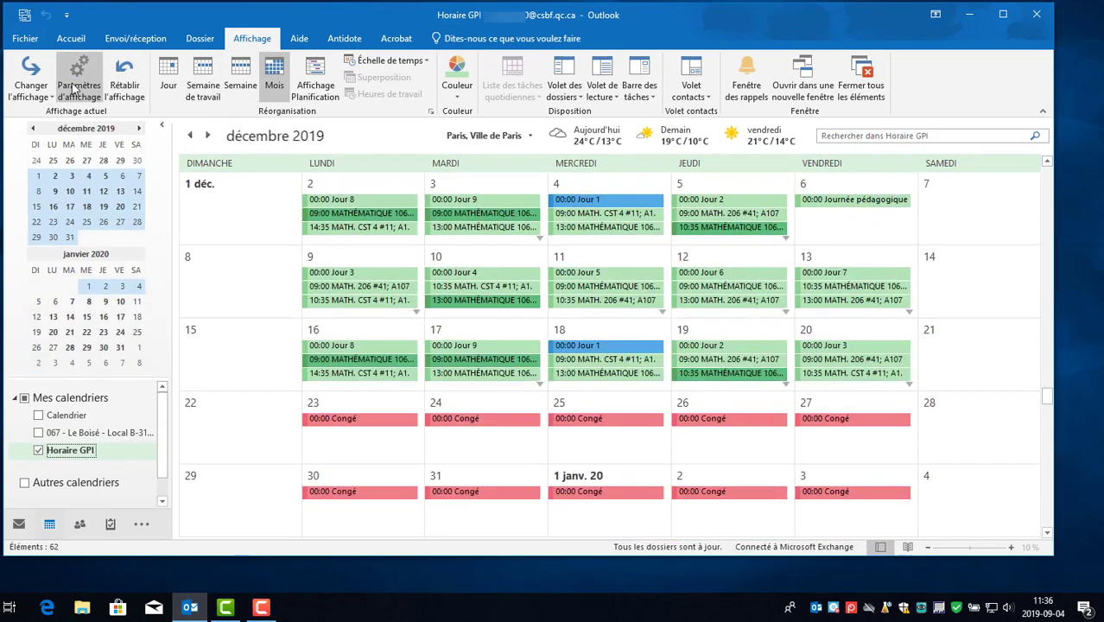
click(31, 84)
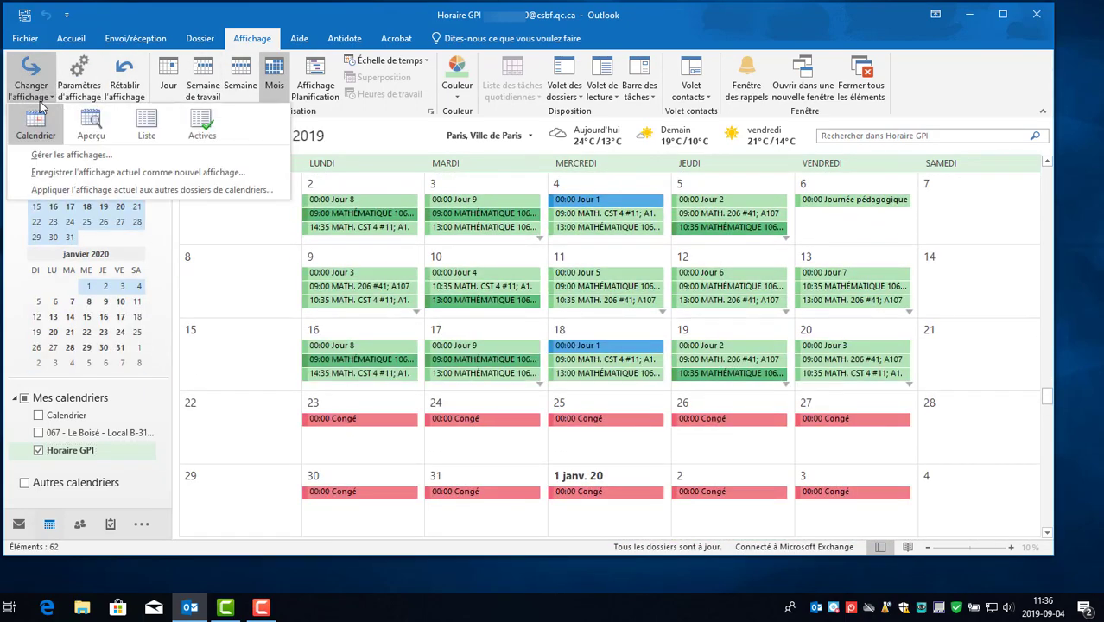
click(148, 126)
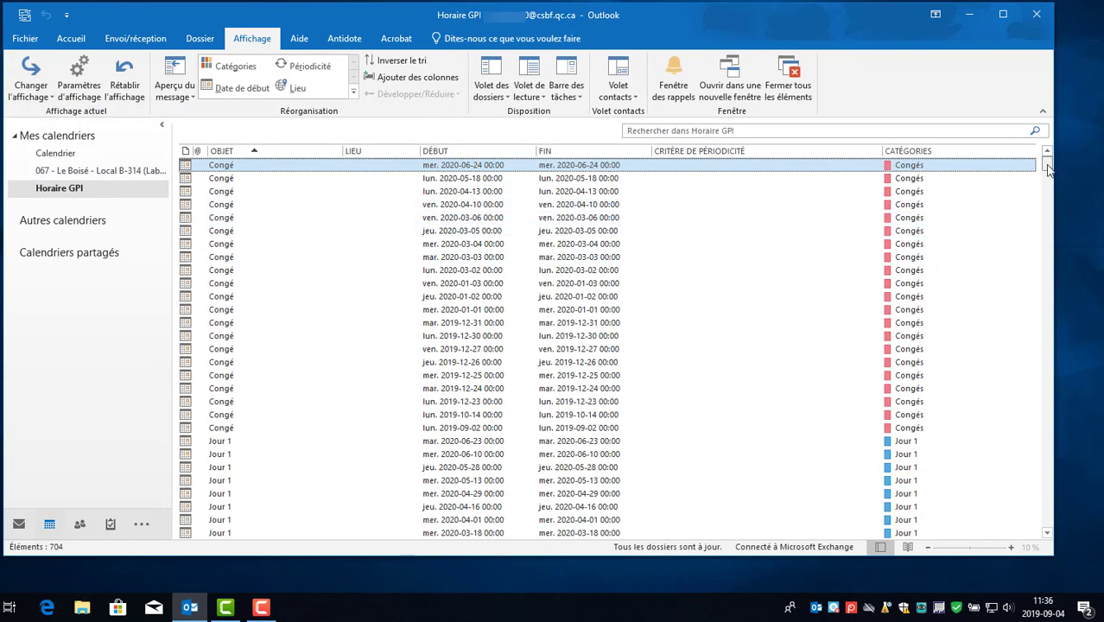
Classify all MATH. 206 #41 entries under the orange category, renaming that category Math 206 gr 41.
scroll(1029, 263, down, 20)
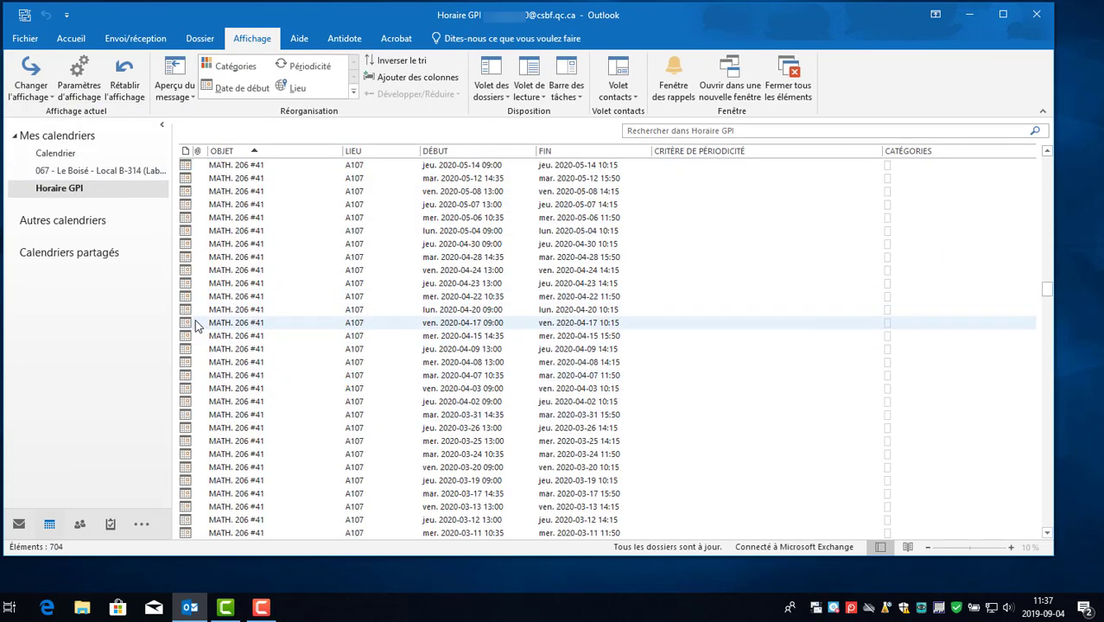
scroll(259, 311, up, 7)
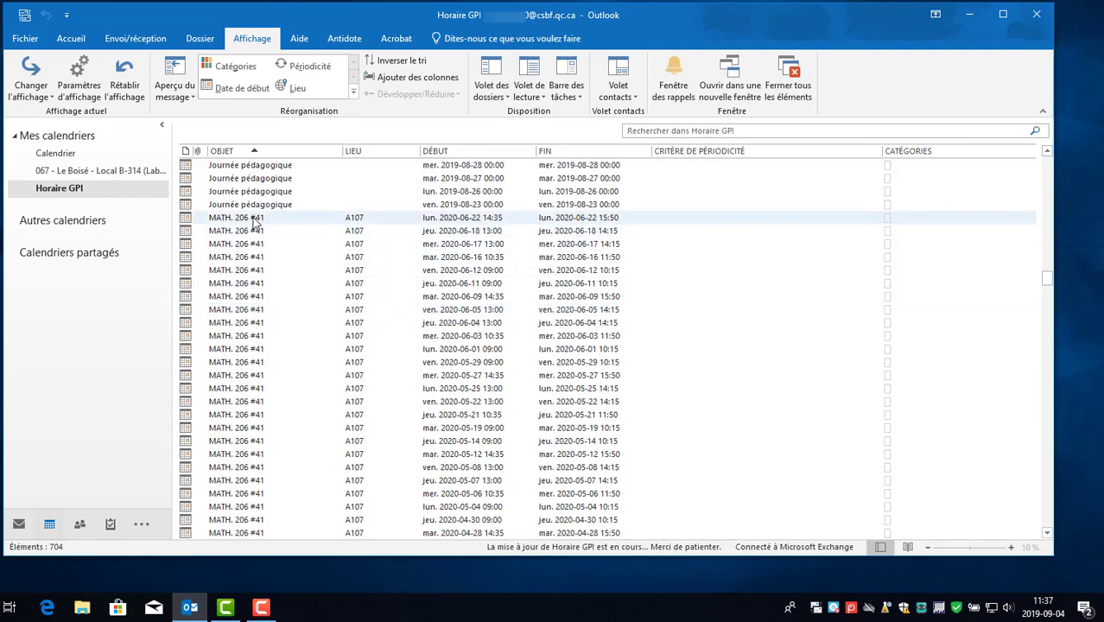
scroll(278, 341, down, 4)
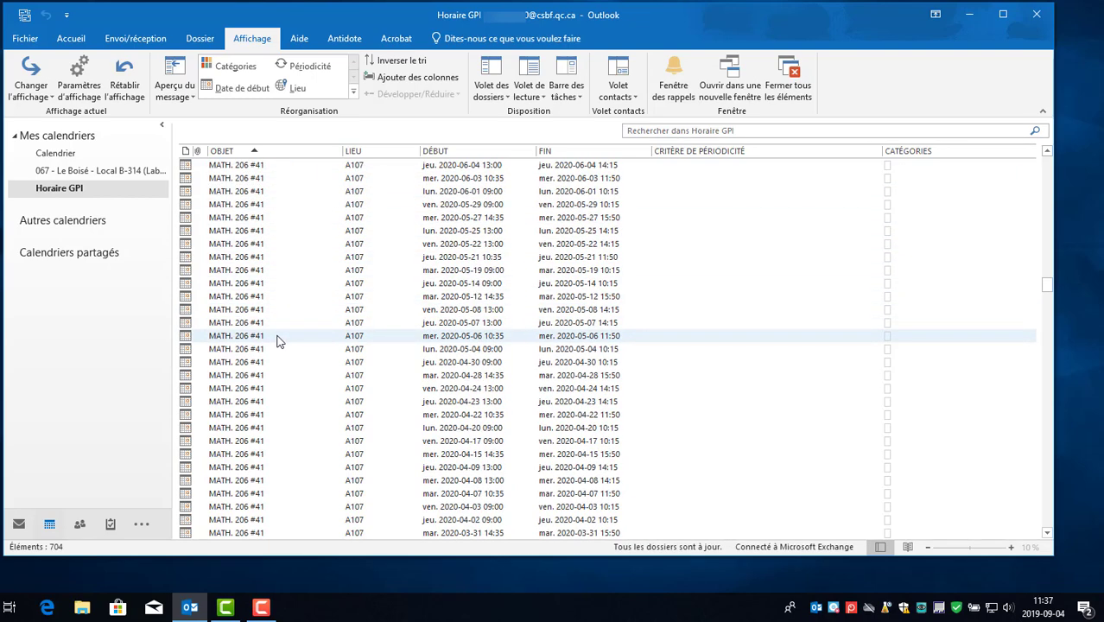
scroll(276, 344, down, 20)
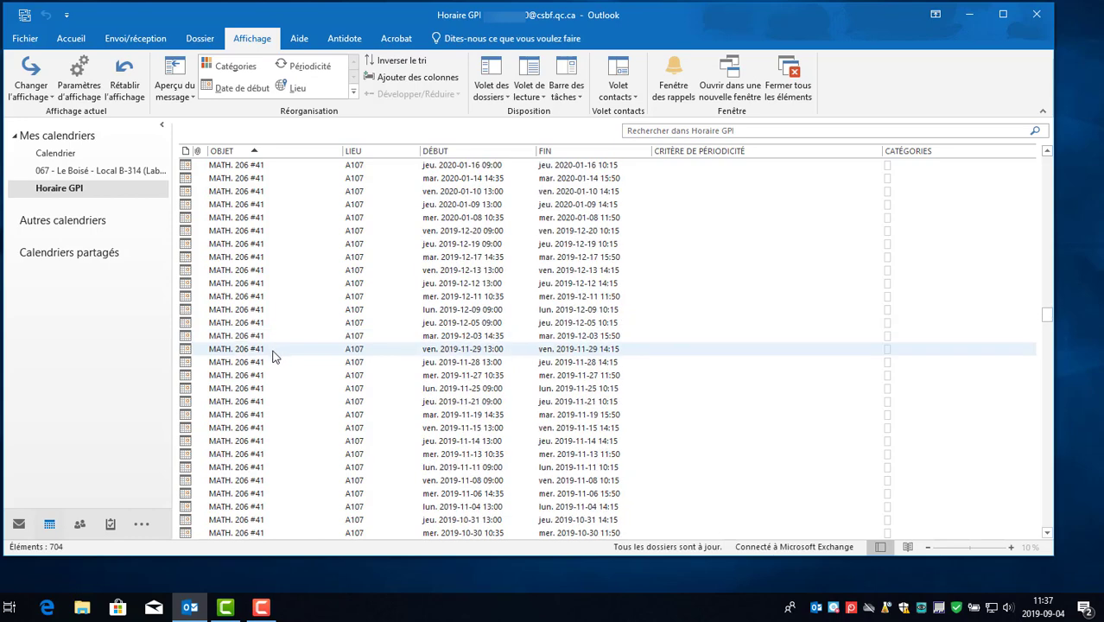
scroll(273, 355, down, 15)
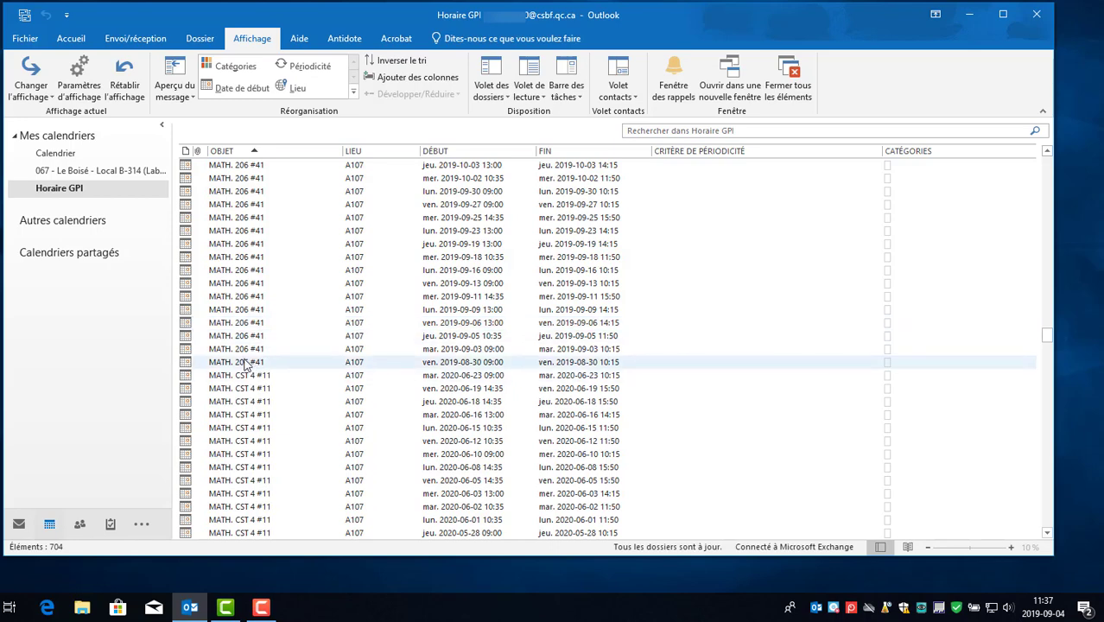
shift+click(246, 364)
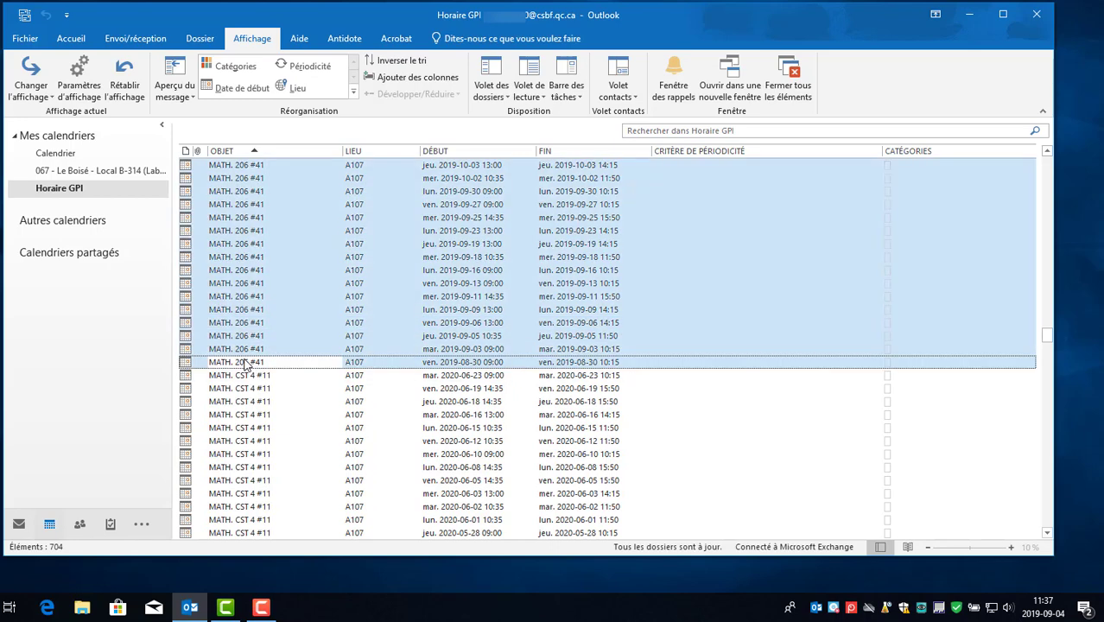
right_click(250, 257)
mouse_move(350, 337)
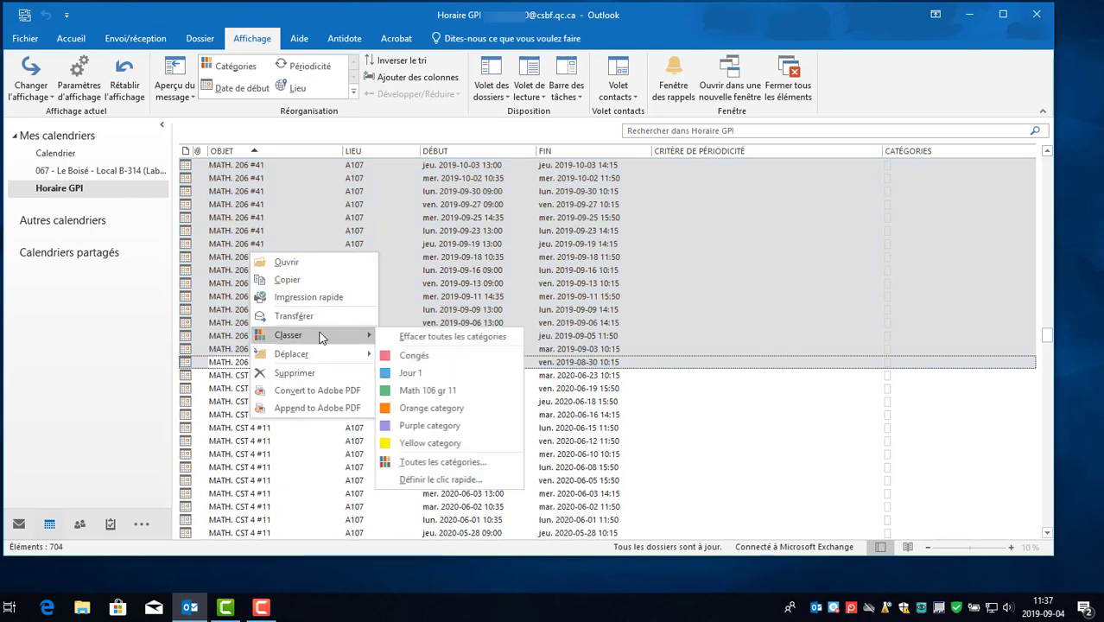
click(438, 408)
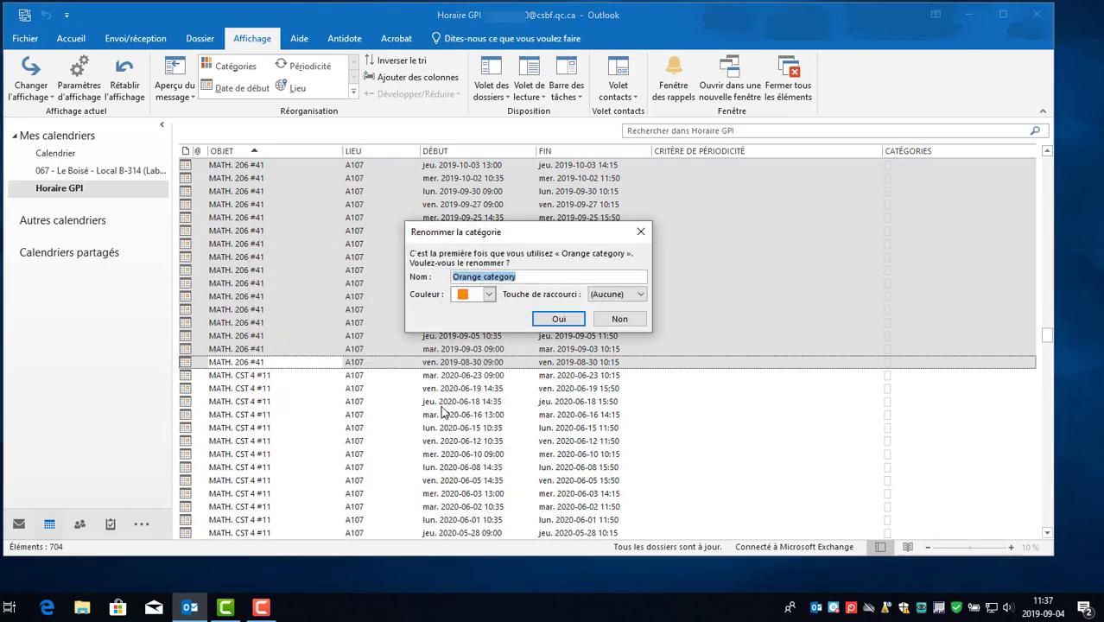
text(Math 206 gr 41)
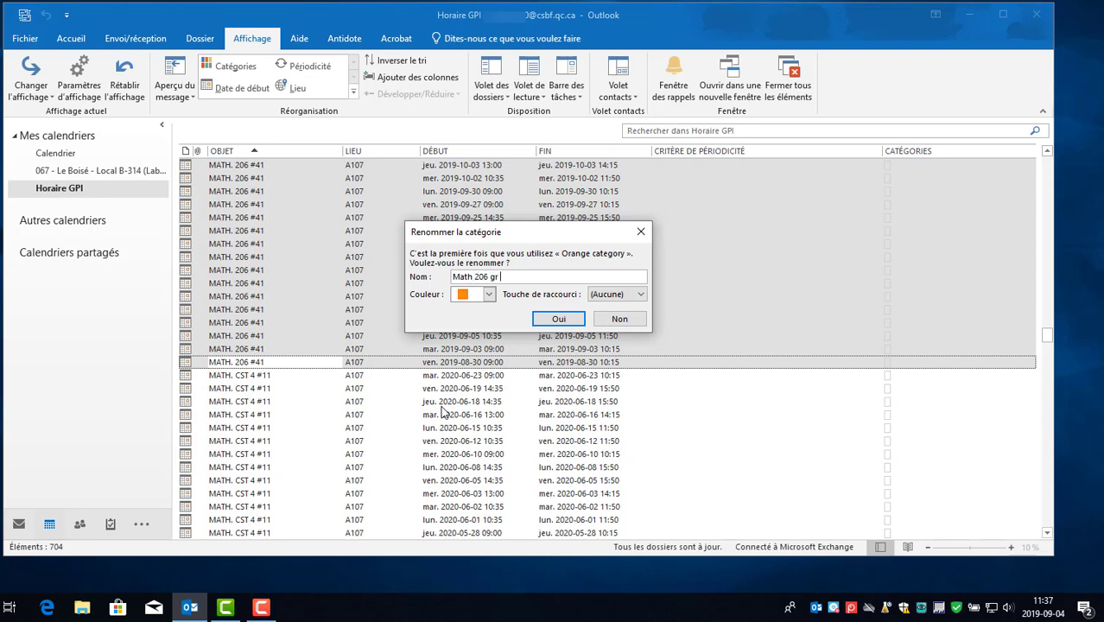
click(560, 320)
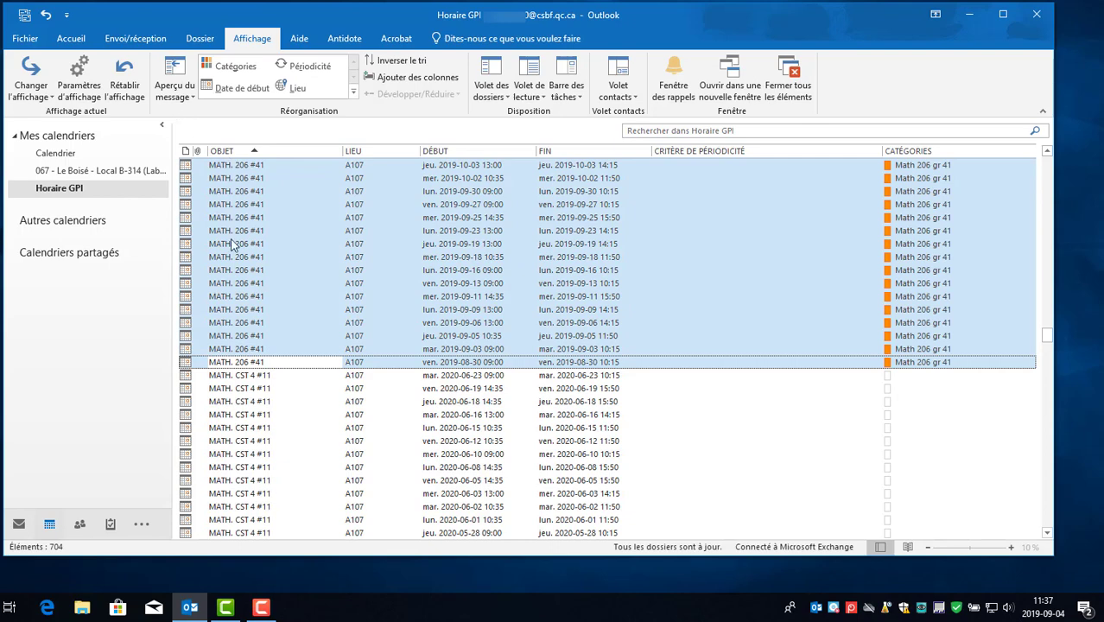
Classify all Journée pédagogique entries under a new dark teal category named Pédago.
key(ctrl+a)
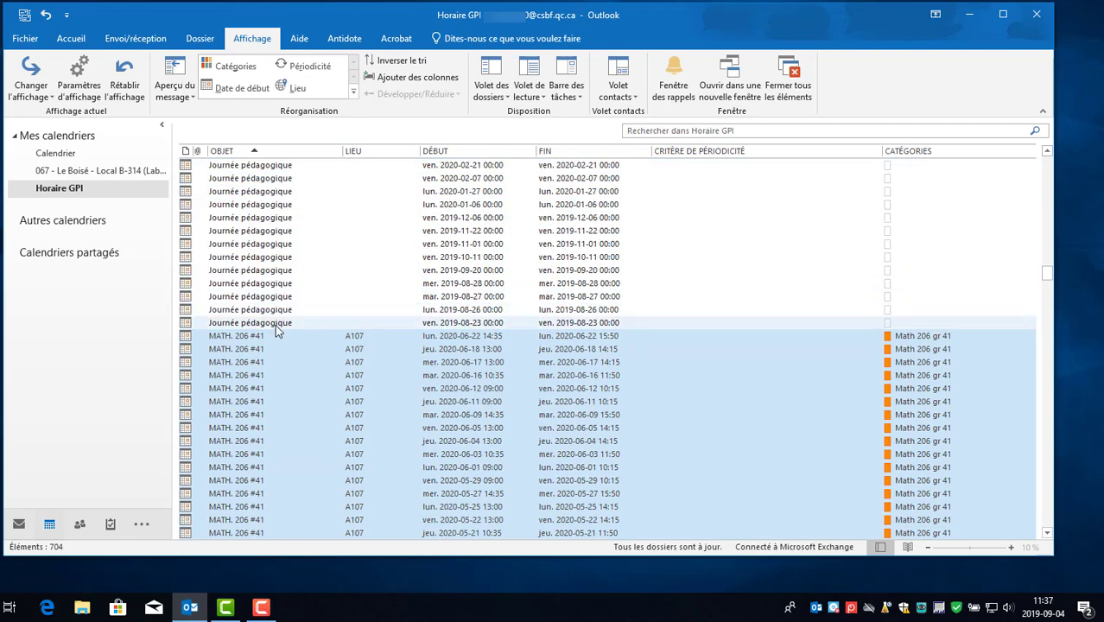
click(276, 323)
scroll(476, 366, up, 6)
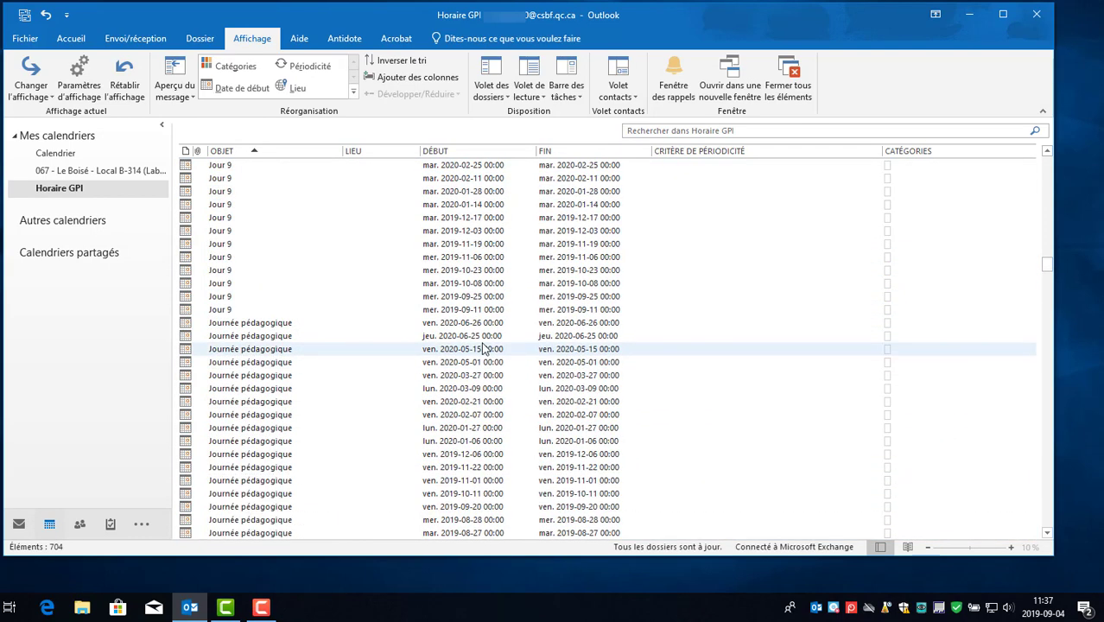
shift+click(263, 322)
right_click(278, 370)
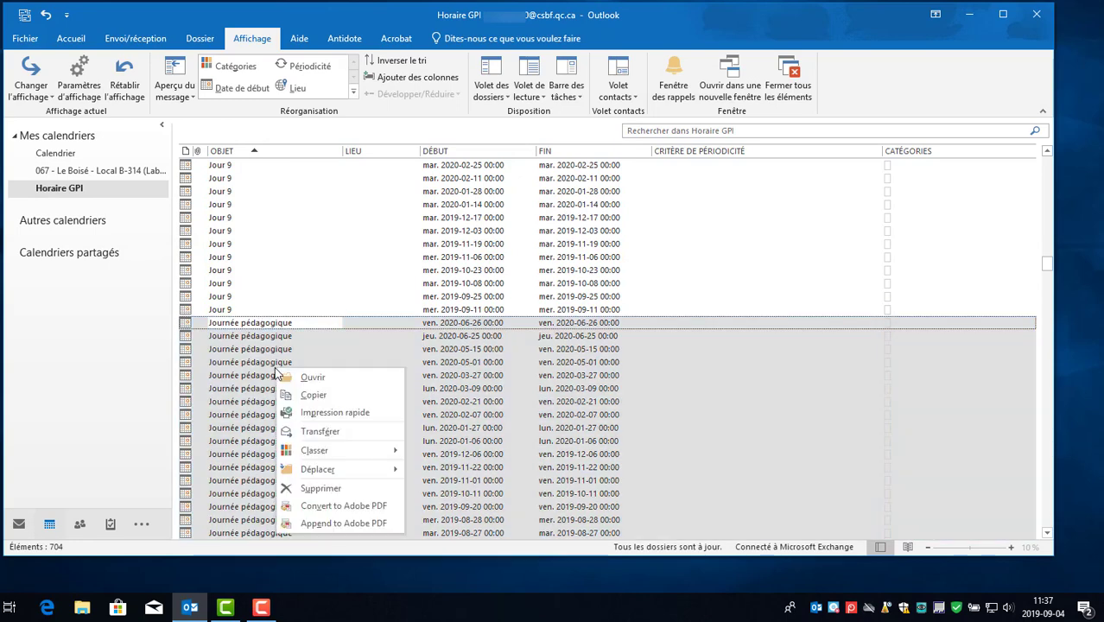
mouse_move(321, 451)
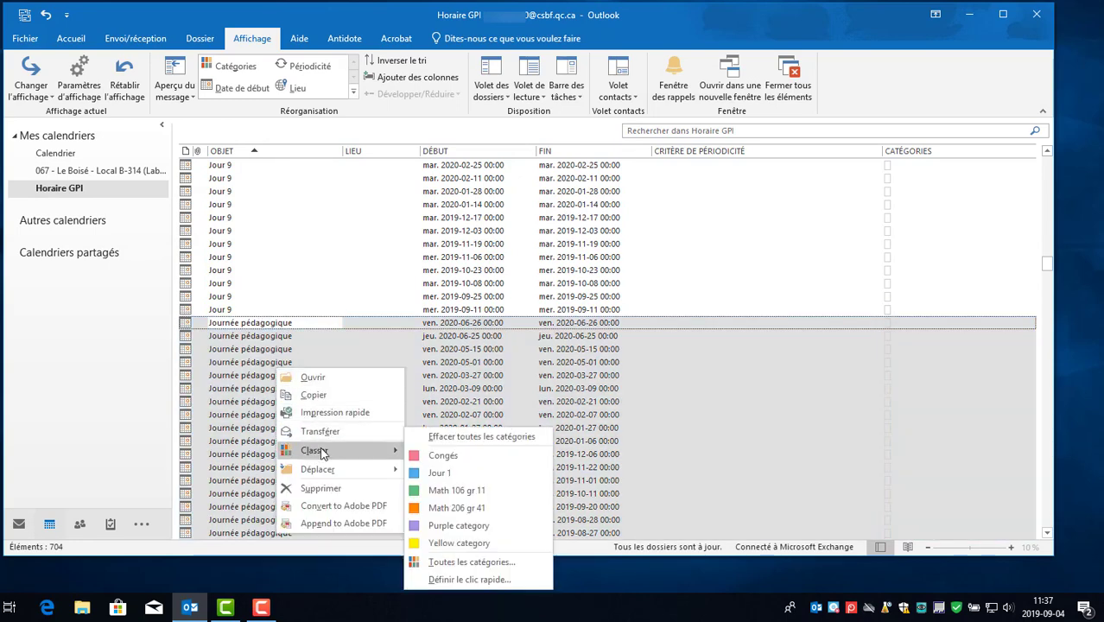
click(467, 562)
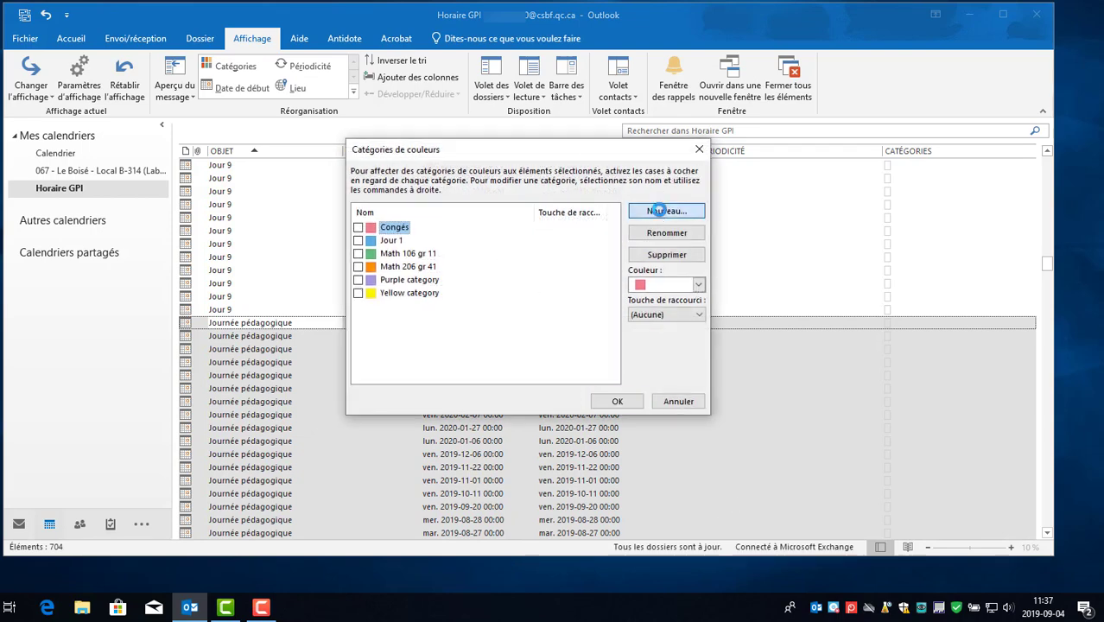
click(652, 212)
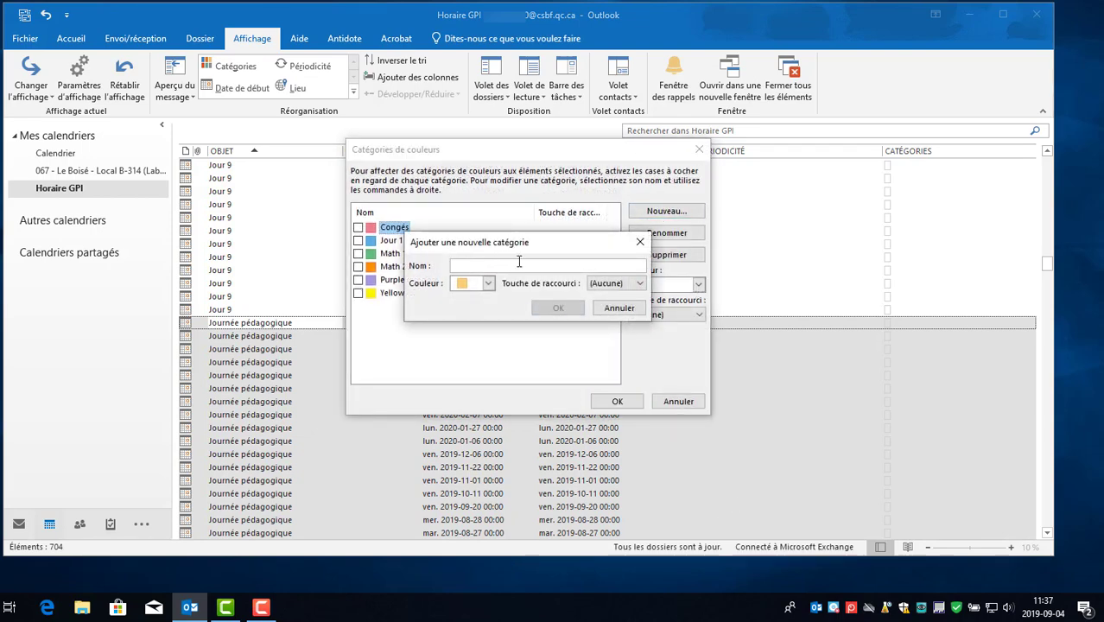
text(Pedago)
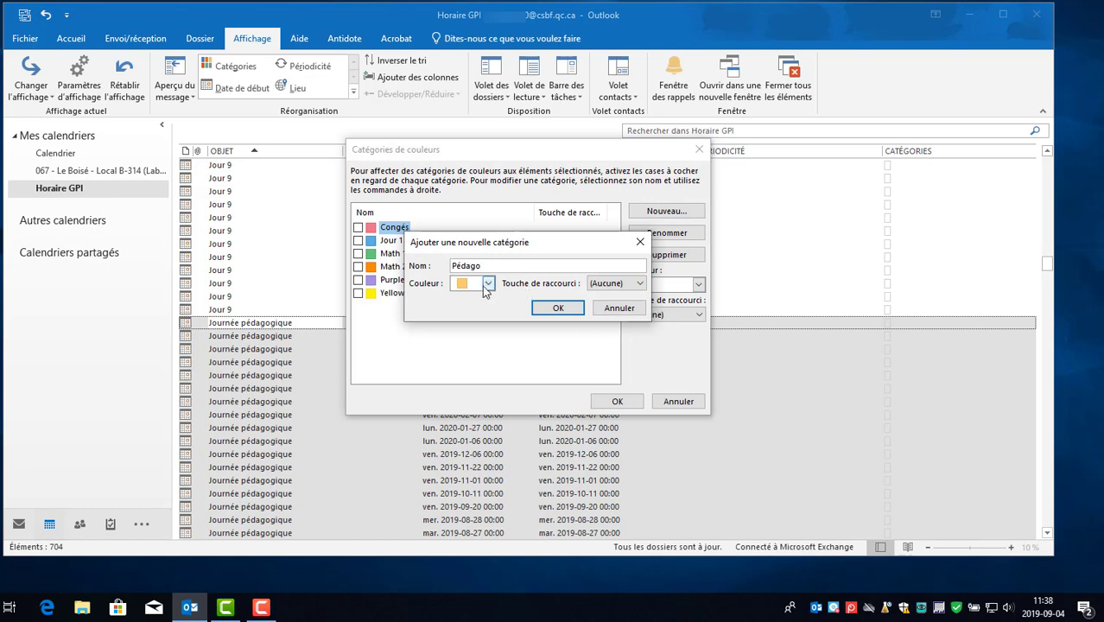
click(488, 284)
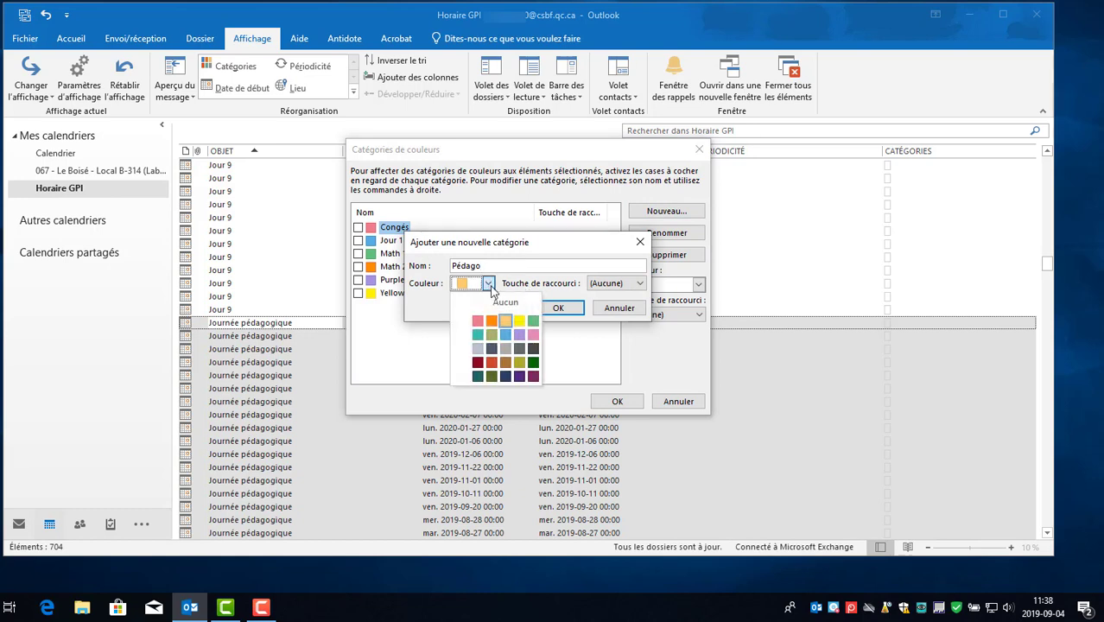
click(478, 376)
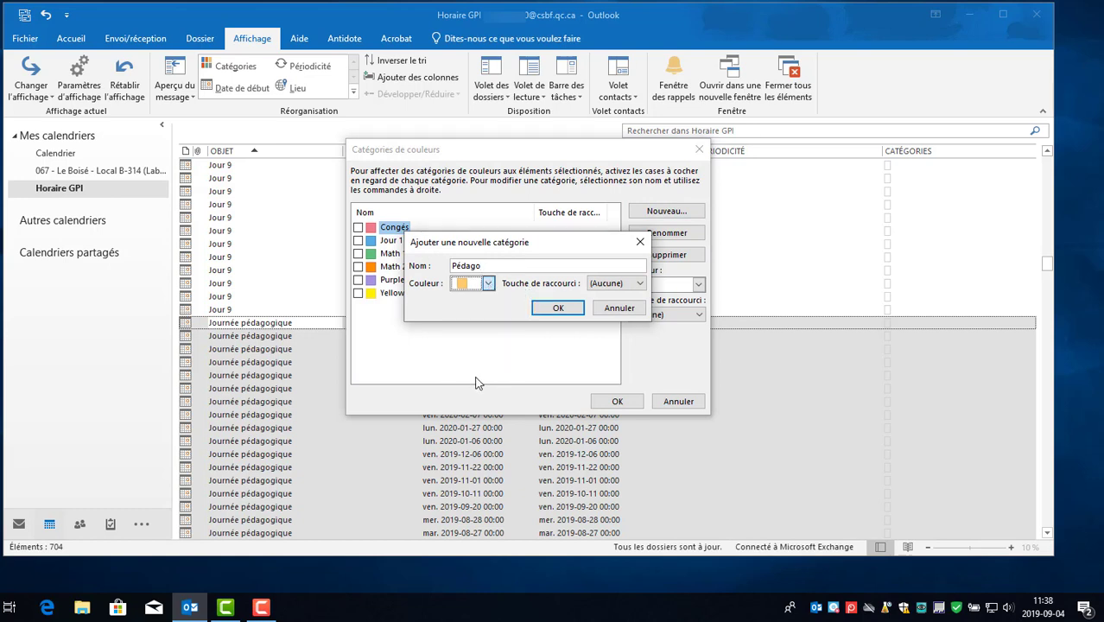
click(557, 309)
click(615, 402)
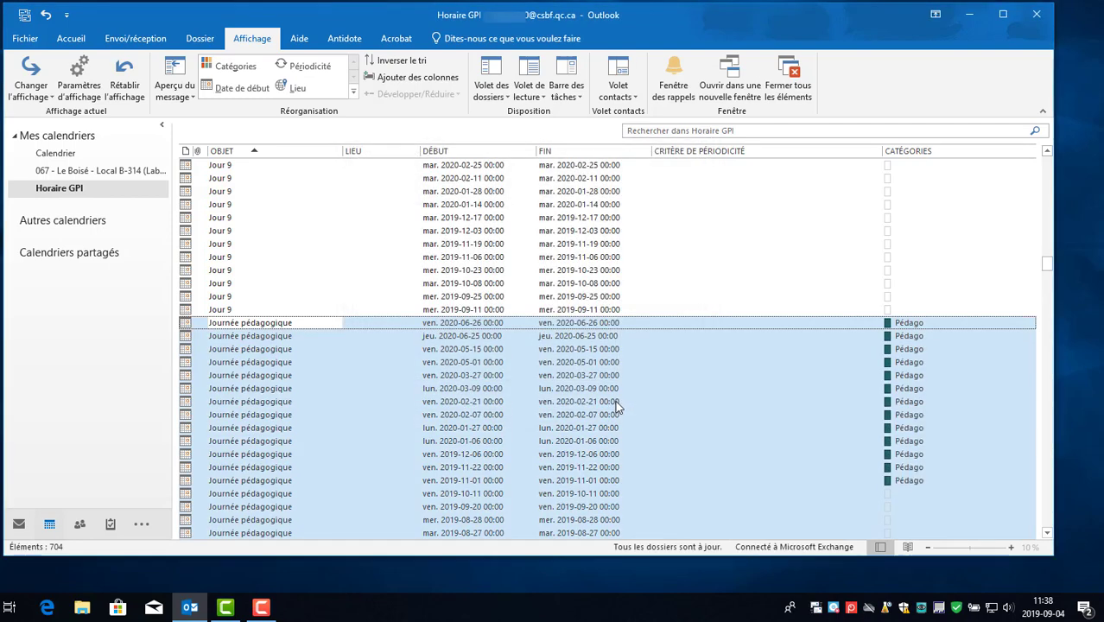
Switch the Horaire GPI calendar to the Calendrier view and review the colour-coded entries through November 2019.
click(32, 97)
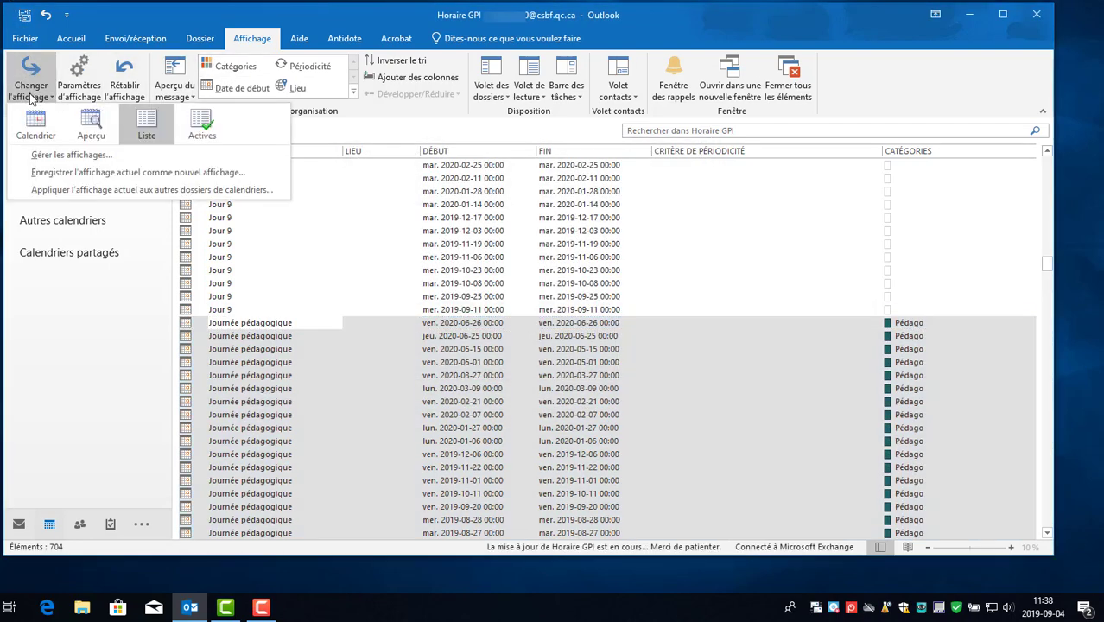
click(36, 128)
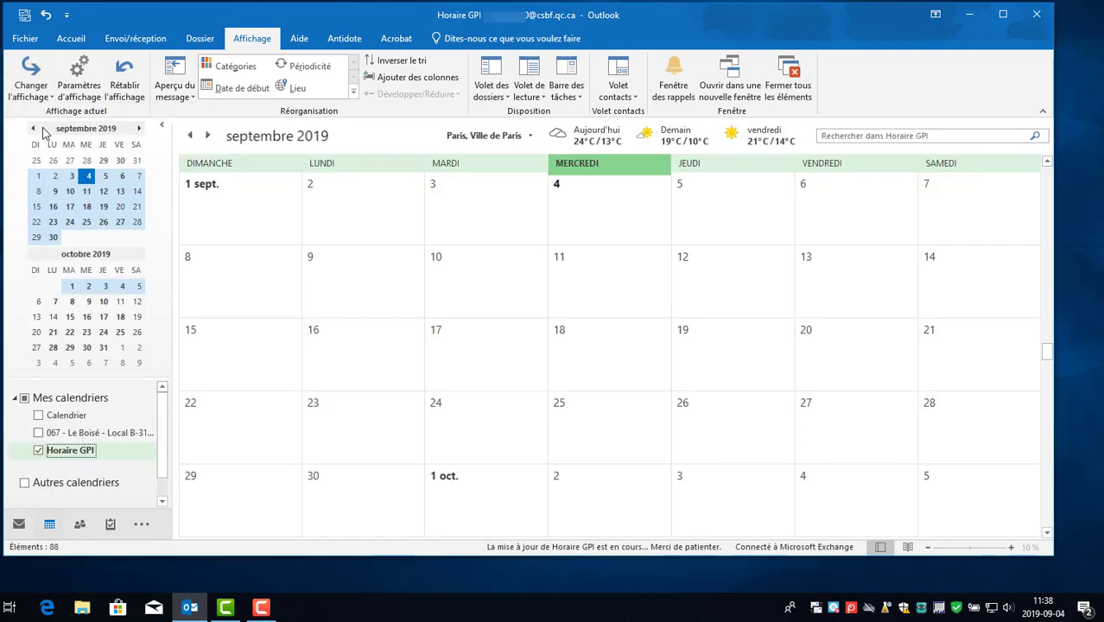
scroll(868, 359, down, 7)
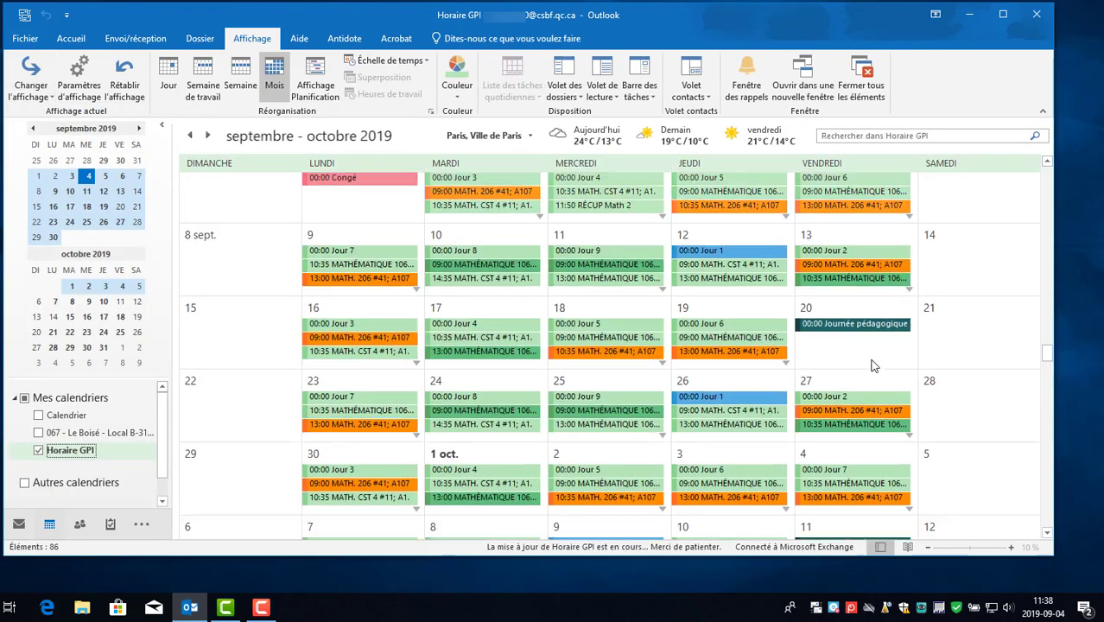
scroll(642, 347, down, 1)
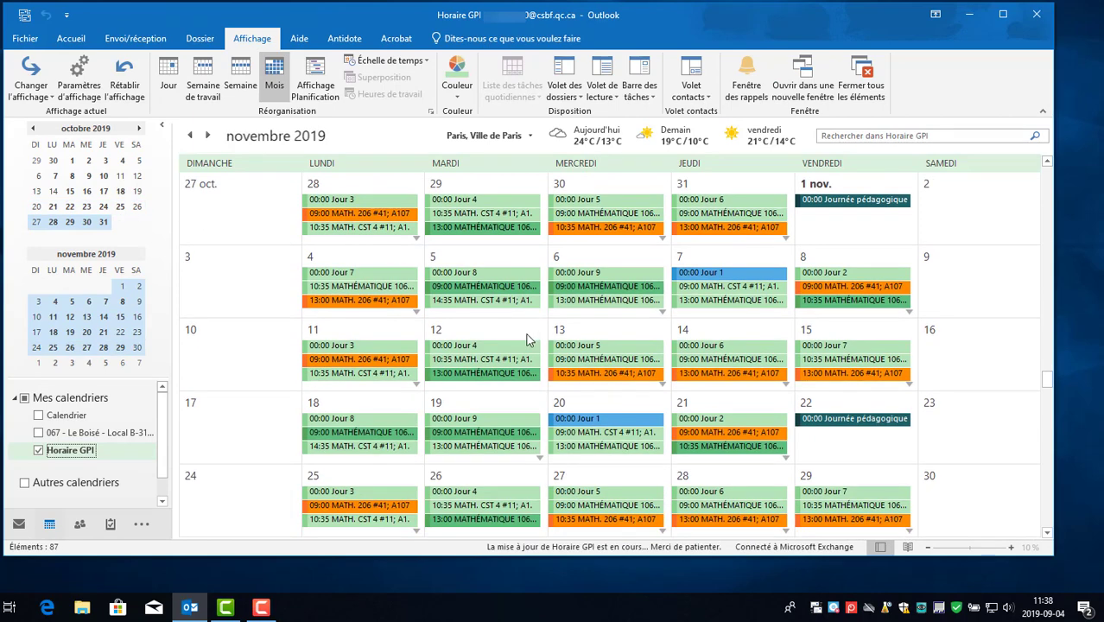